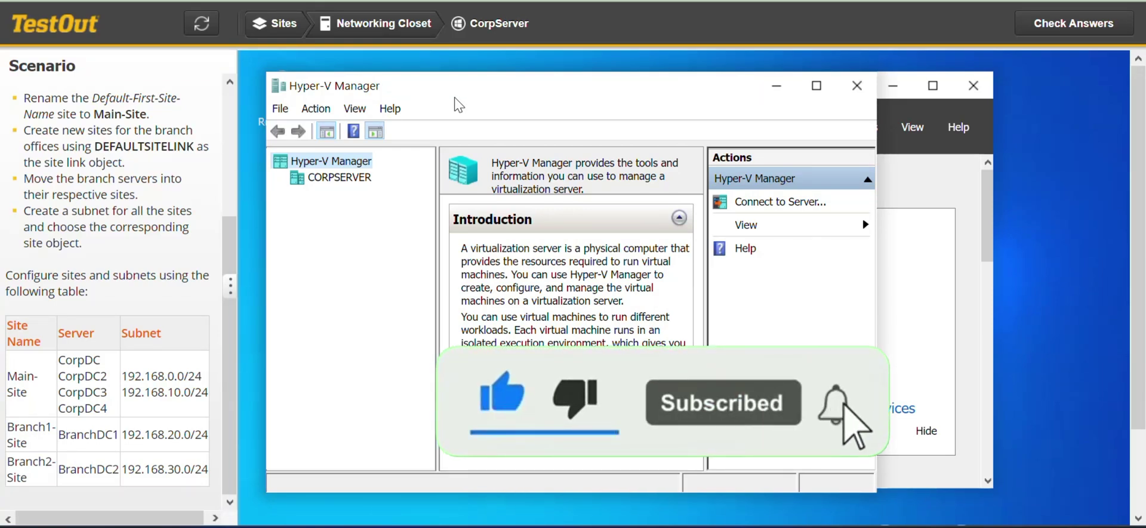
- Select CORPSERVER in Hyper-V Manager to list its VMs CorpDC, CorpDC2 and CorpWeb
left_click_drag(230, 247, 225, 201)
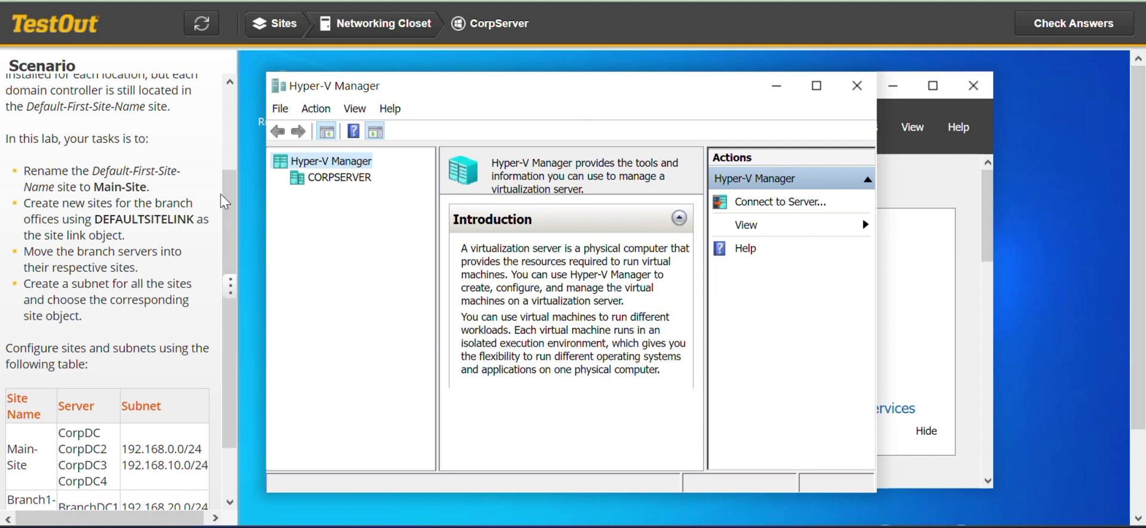
left_click_drag(227, 204, 227, 178)
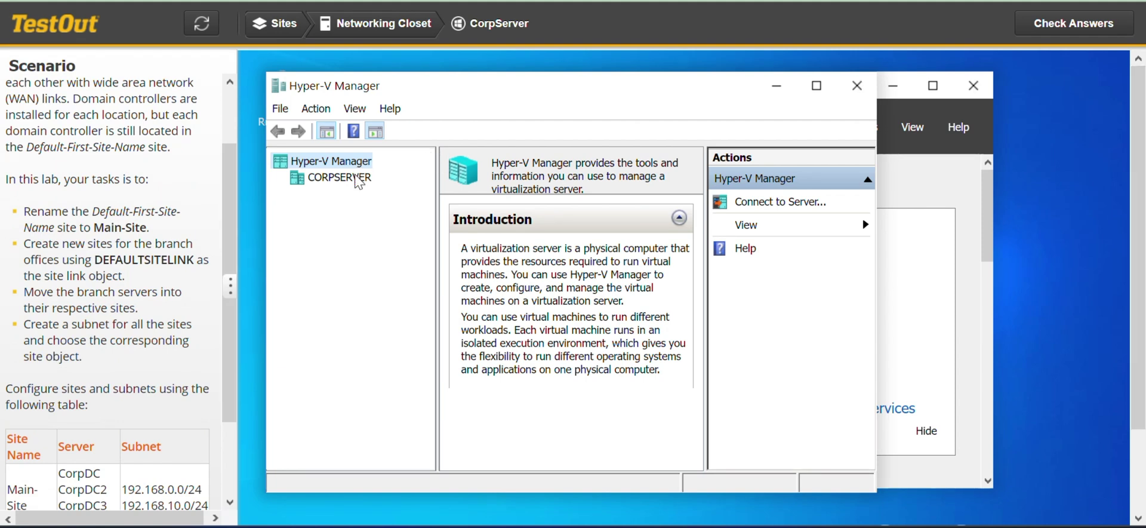
left_click(357, 178)
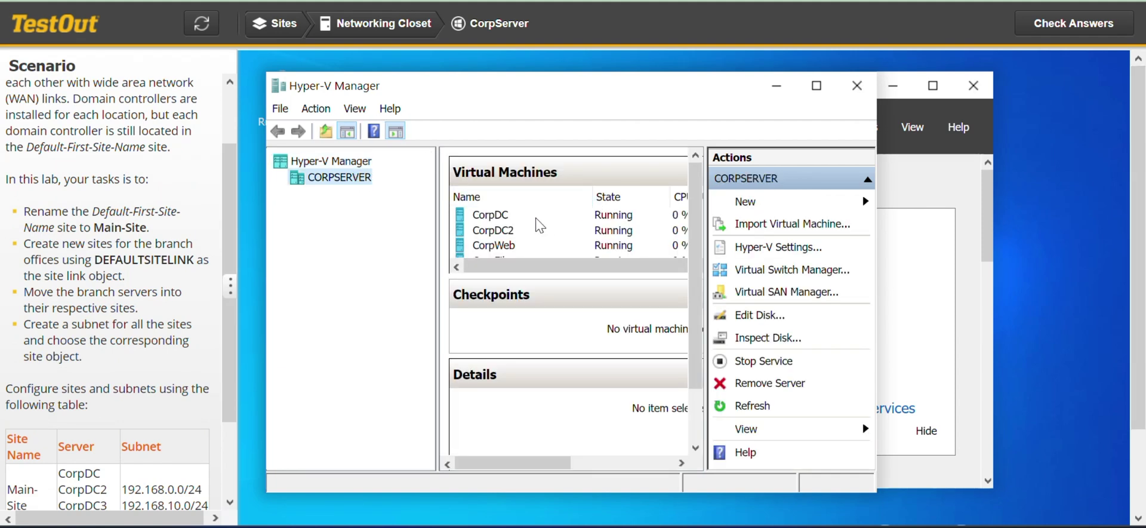
- Connect to the CorpDC virtual machine and show Server Manager's Tools menu
left_click(490, 222)
double_click(489, 222)
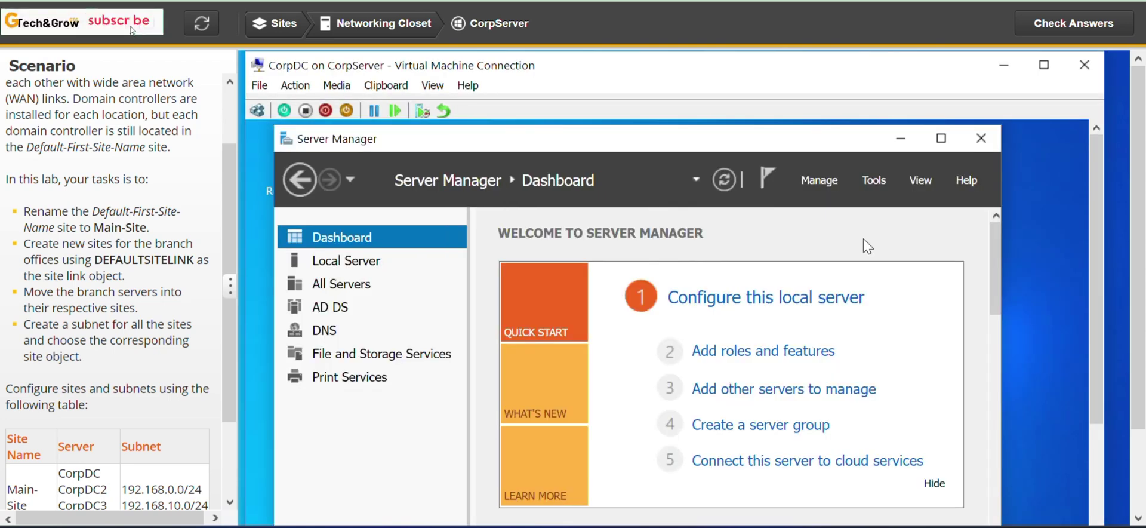
left_click(882, 178)
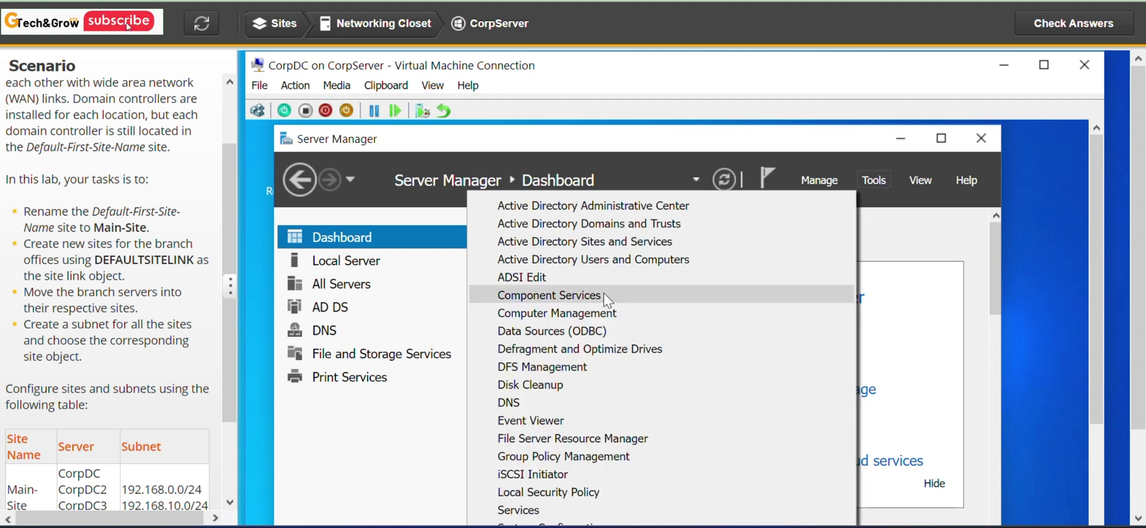
- Launch Active Directory Sites and Services, expand Sites, and cancel an accidental site deletion
left_click(653, 241)
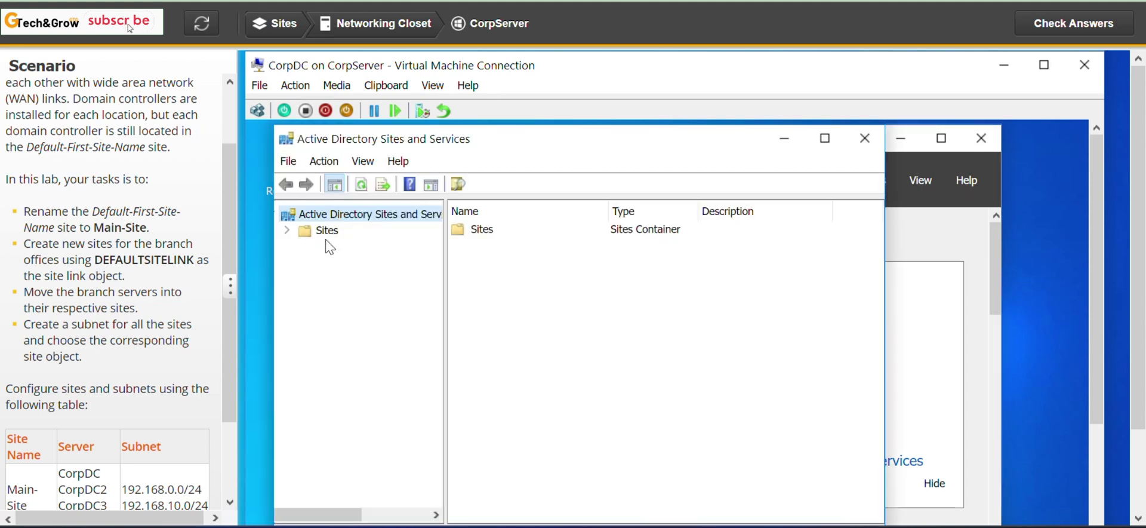
left_click(286, 230)
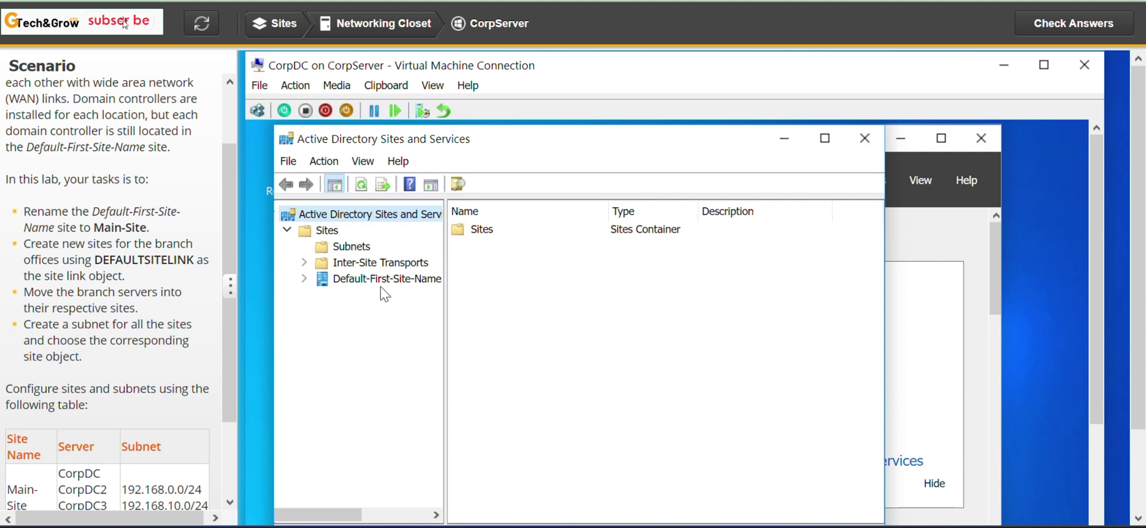
left_click(358, 280)
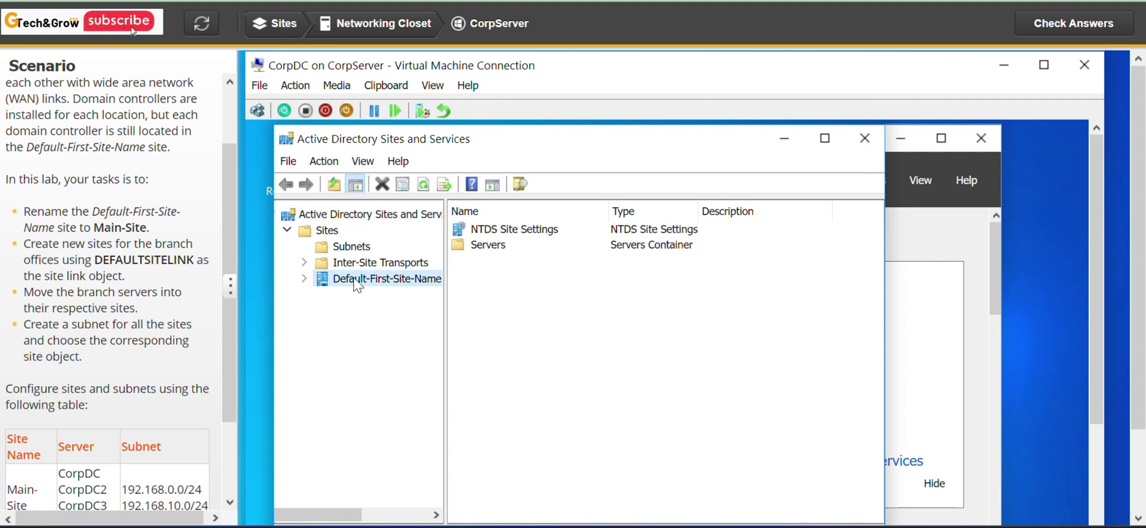
right_click(355, 279)
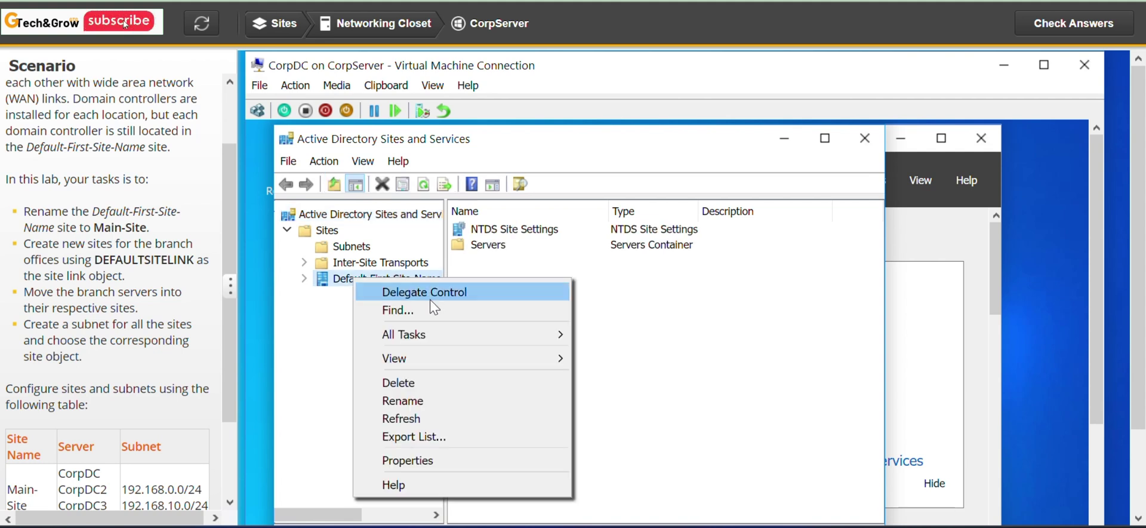
left_click(442, 387)
left_click(658, 267)
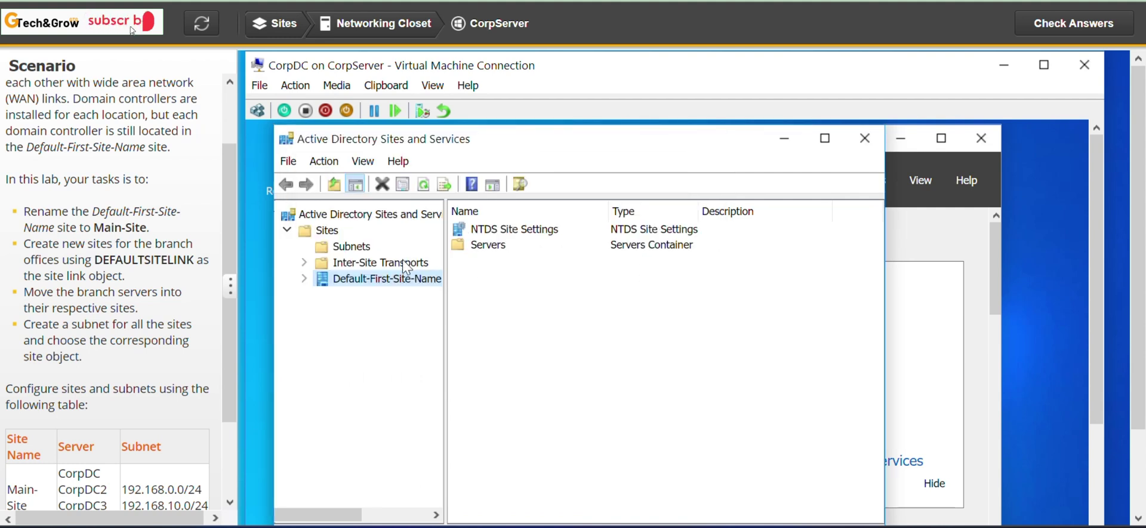
- Abandon a first rename attempt and copy the name Main-Site from the task list
right_click(381, 280)
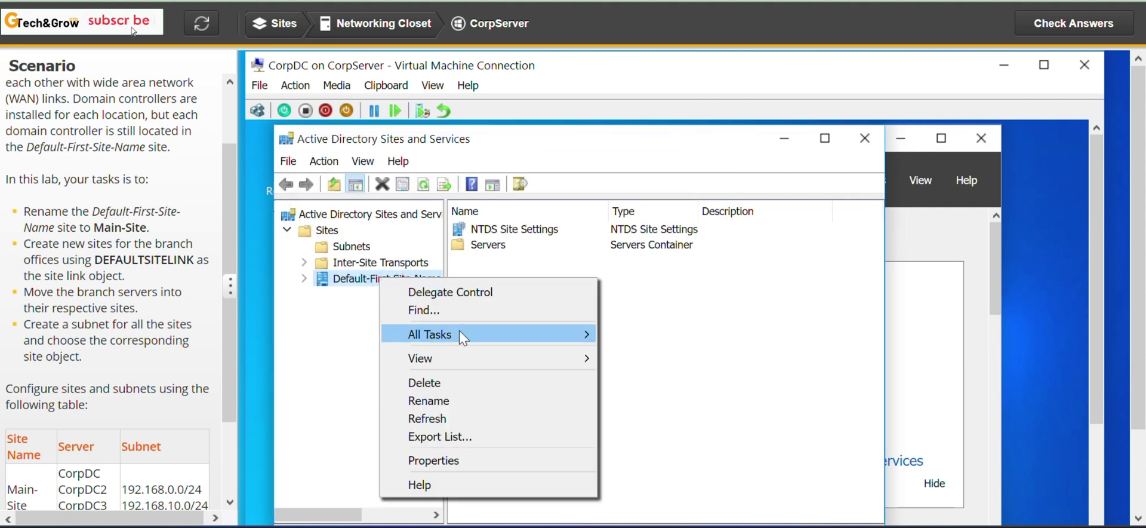
left_click(463, 401)
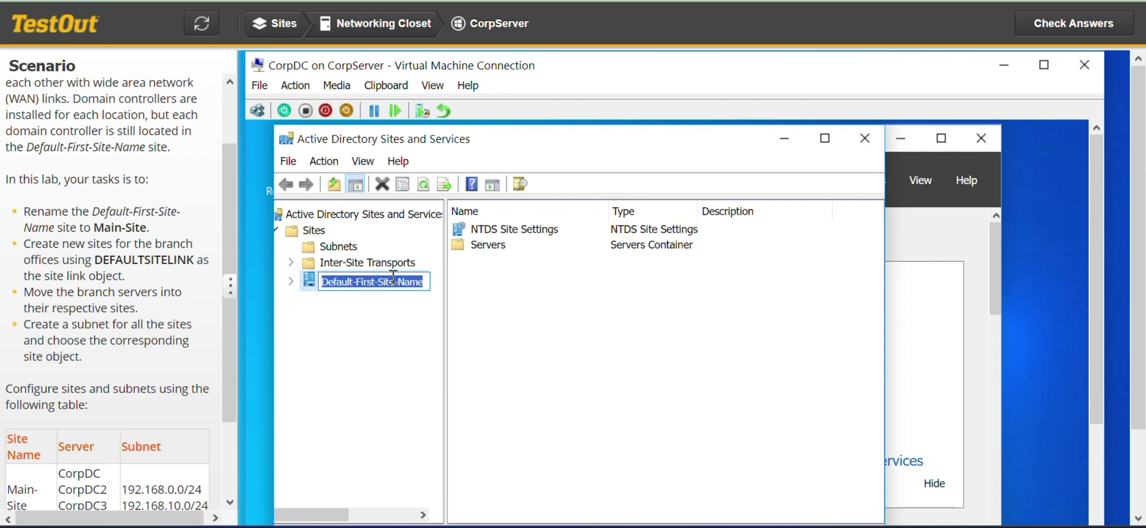
left_click(149, 238)
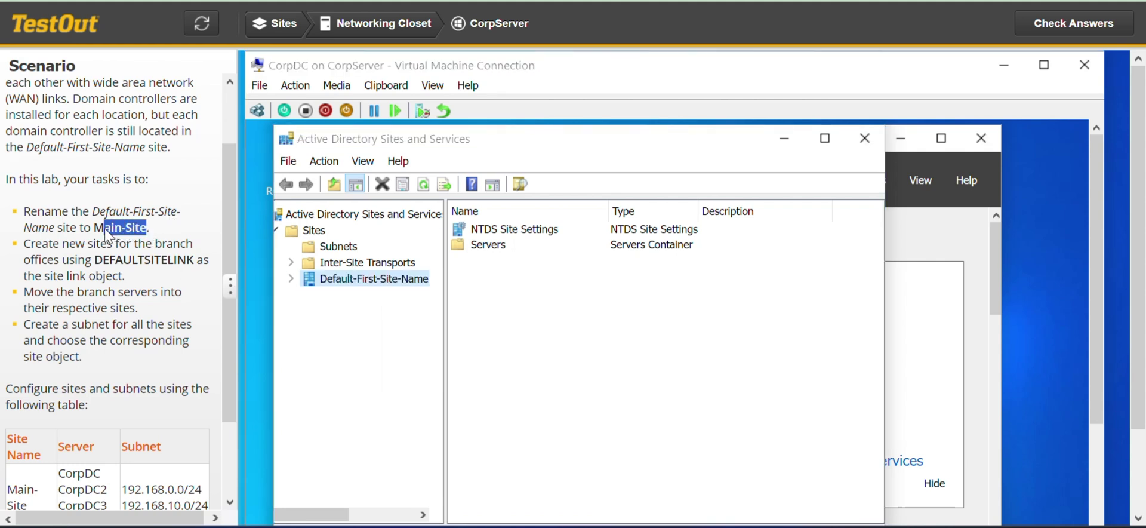
left_click_drag(105, 233, 93, 228)
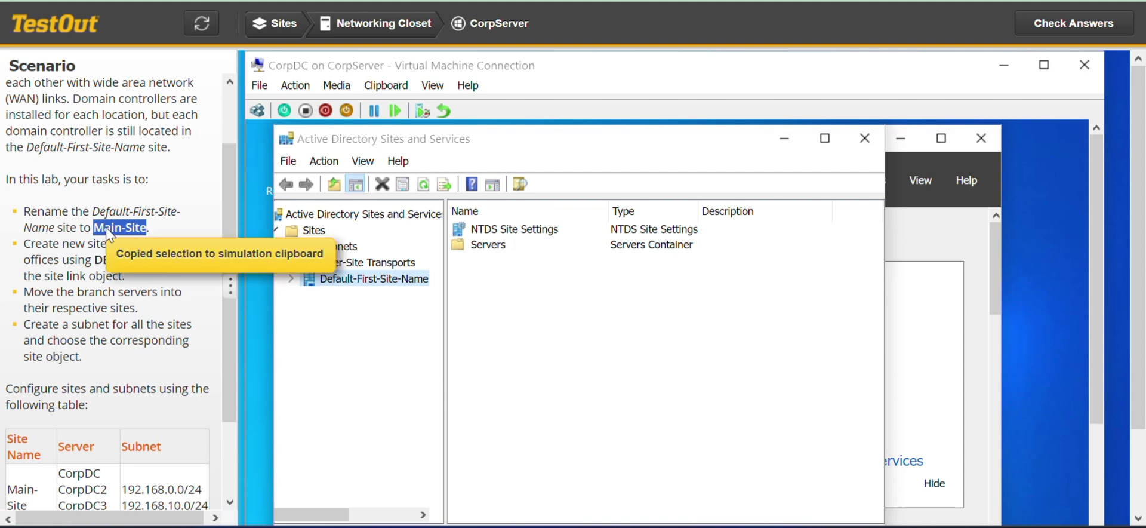
left_click(399, 293)
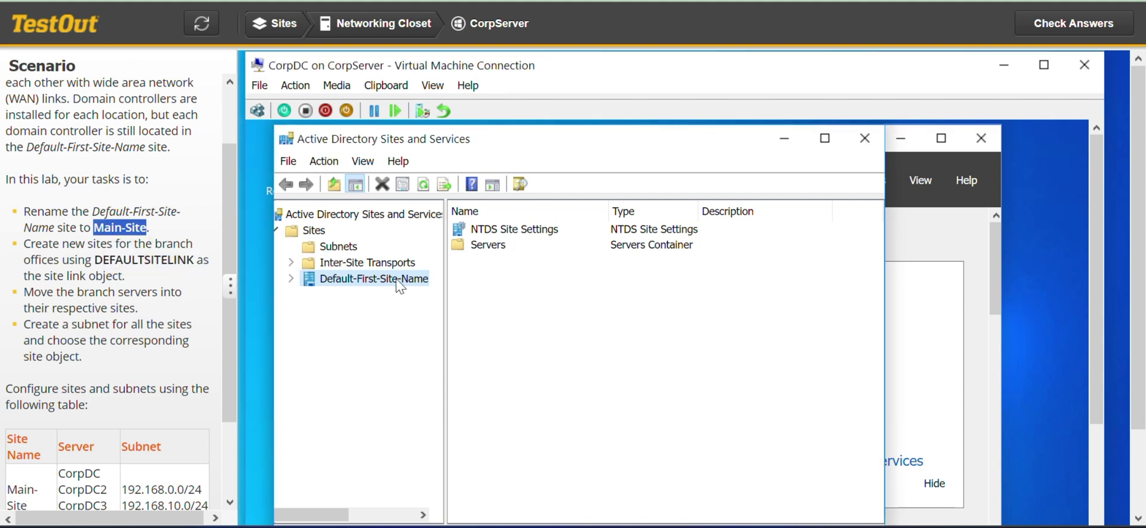
- Rename Default-First-Site-Name to Main-Site
right_click(399, 285)
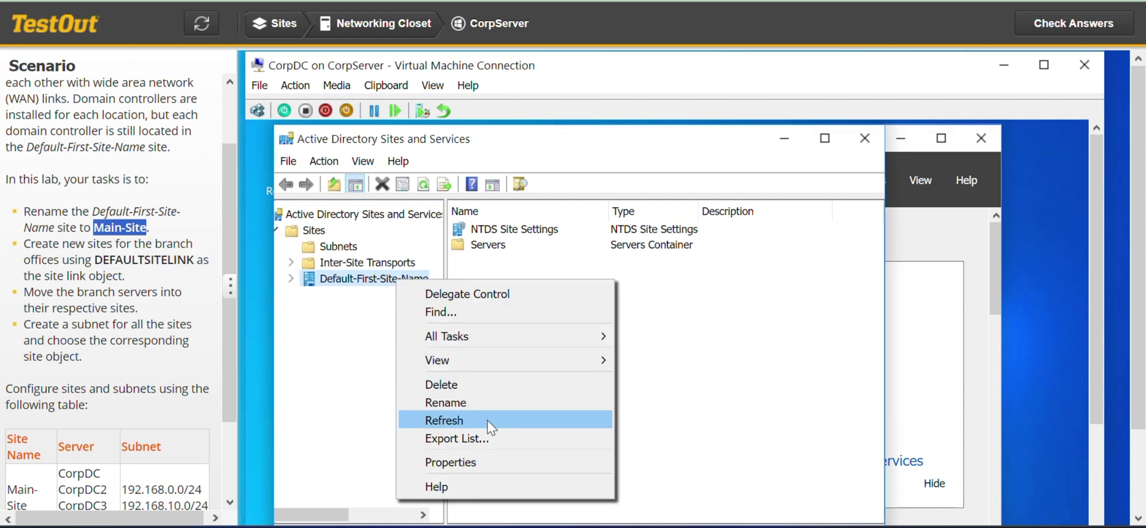
left_click(489, 424)
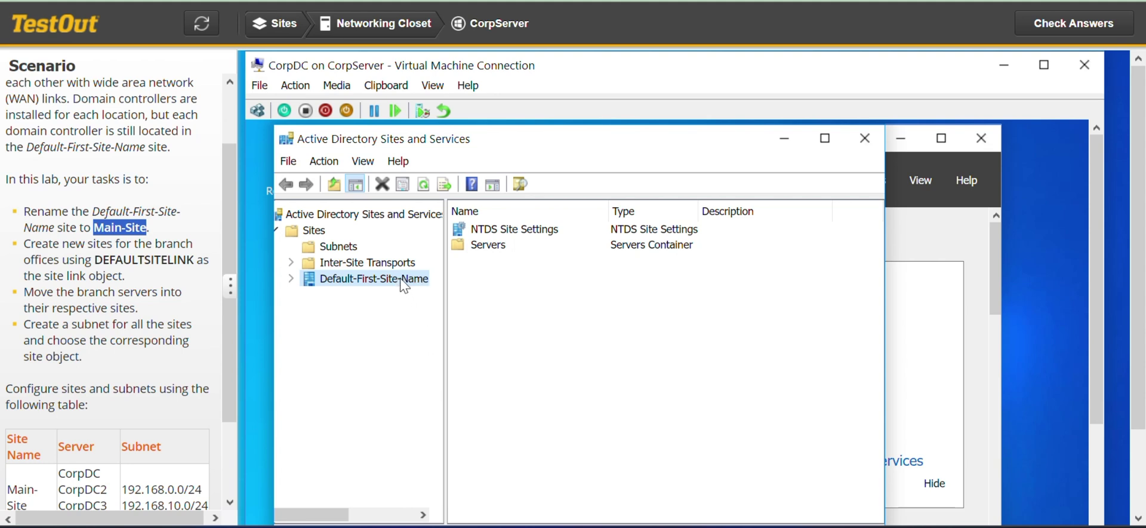
right_click(403, 285)
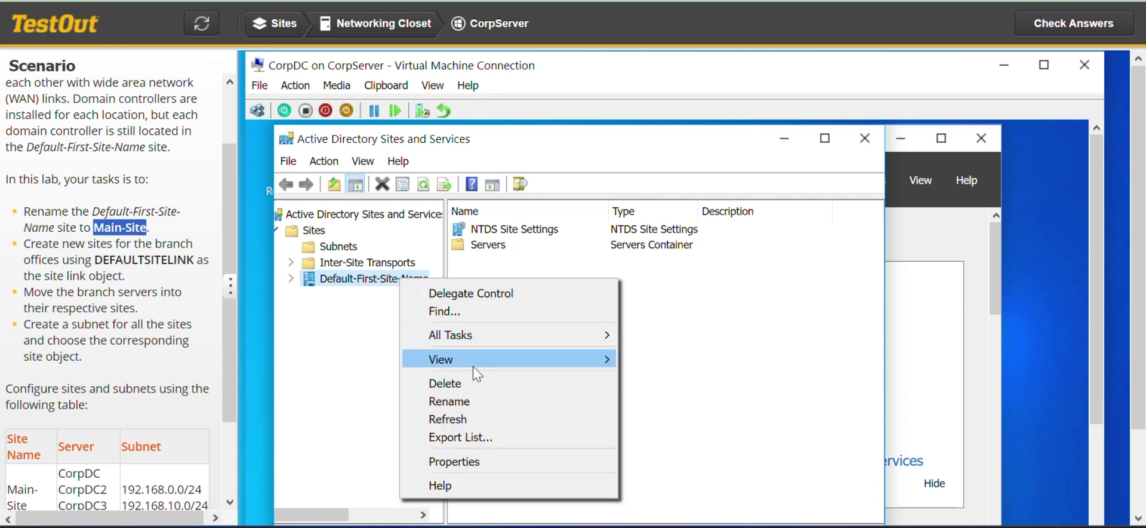
left_click(476, 404)
type("Main-Site")
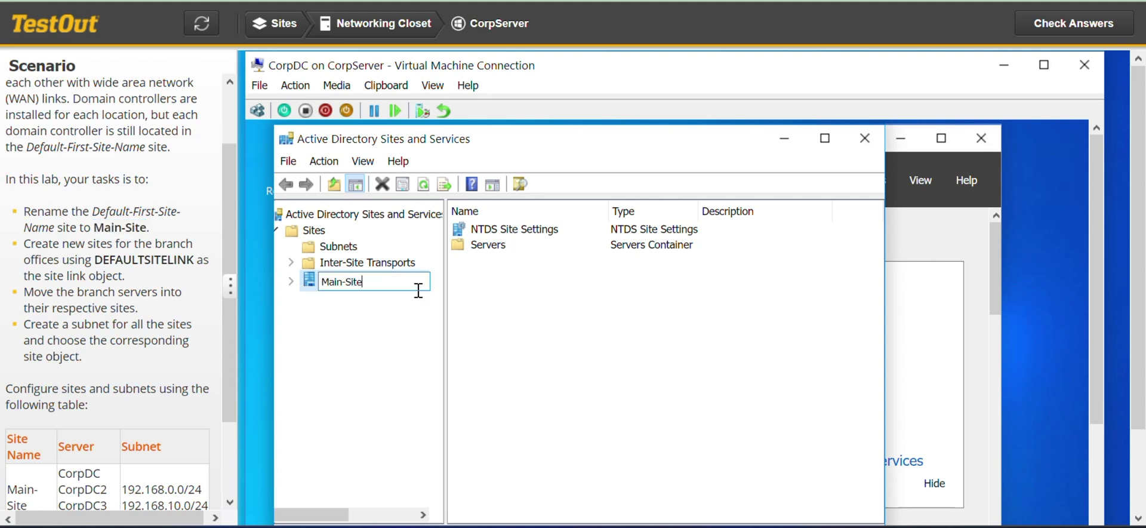
key("Return")
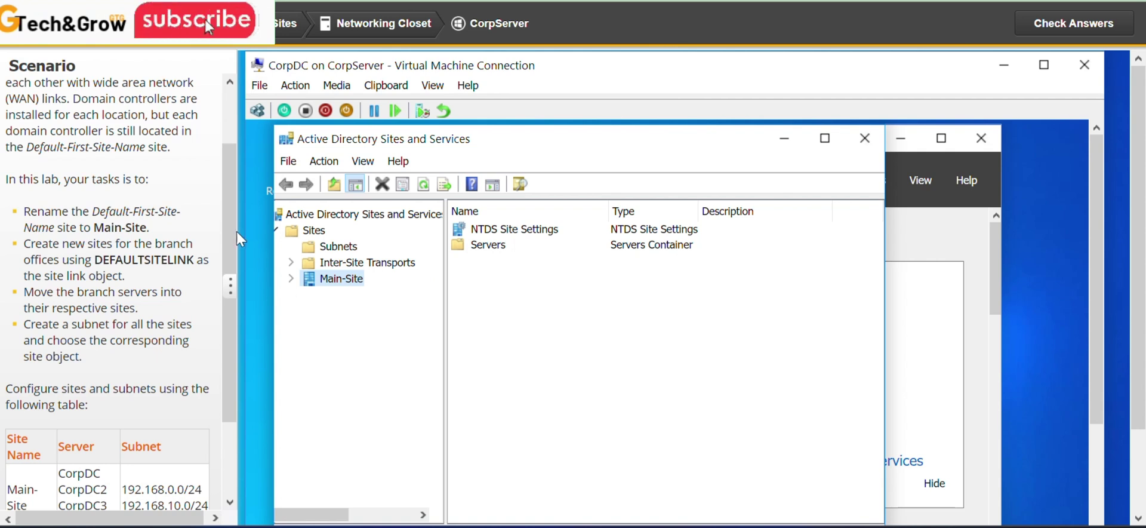
left_click_drag(233, 230, 239, 280)
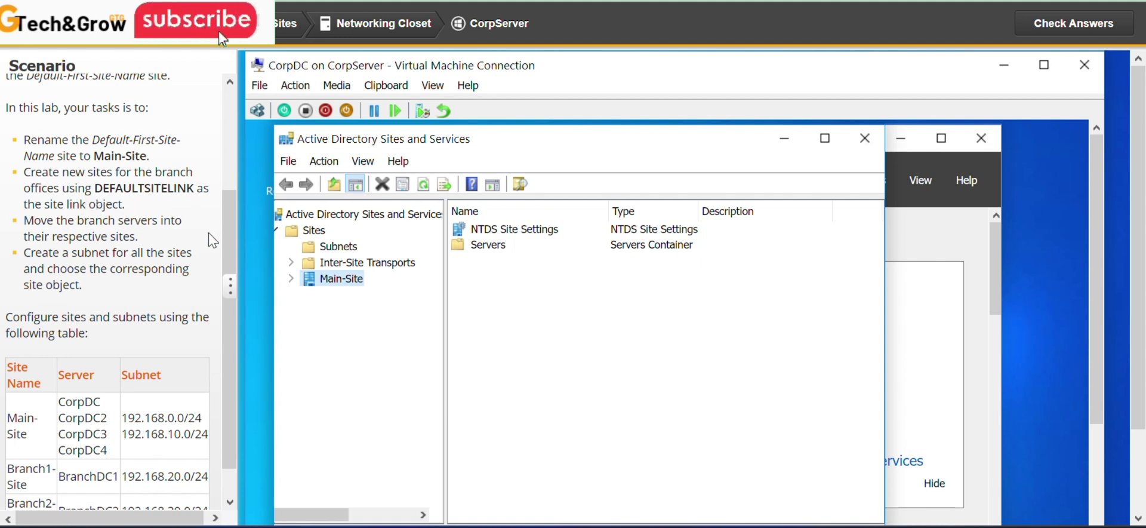
- Review the scenario table and display the Sites container, showing Main-Site, Subnets and Inter-Site Transports
left_click_drag(227, 236, 231, 263)
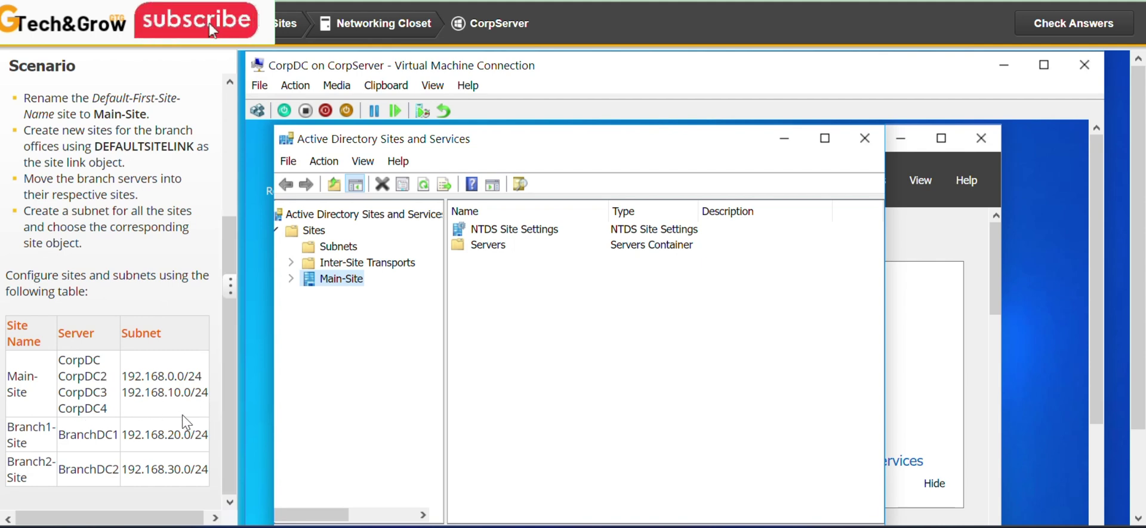
left_click(314, 231)
- Create site Branch1-Site on DEFAULTIPSITELINK, pasting its name from the task table
right_click(314, 231)
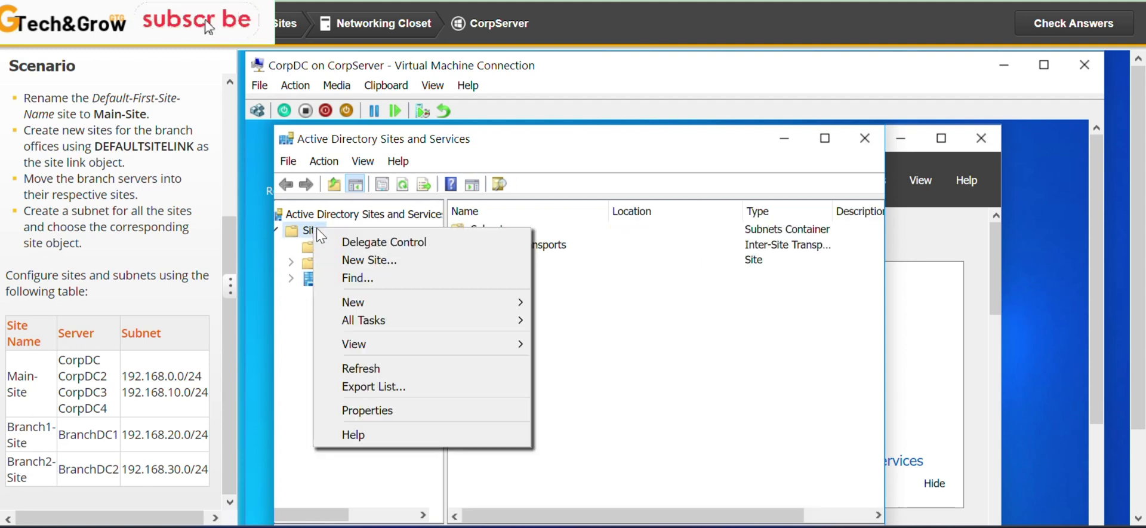
left_click(399, 262)
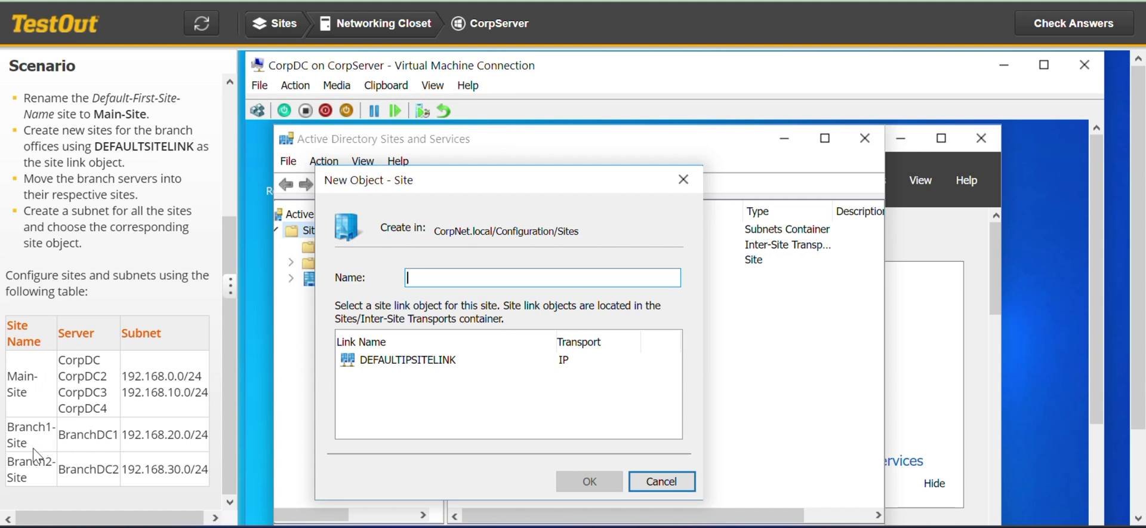
left_click_drag(34, 455, 7, 434)
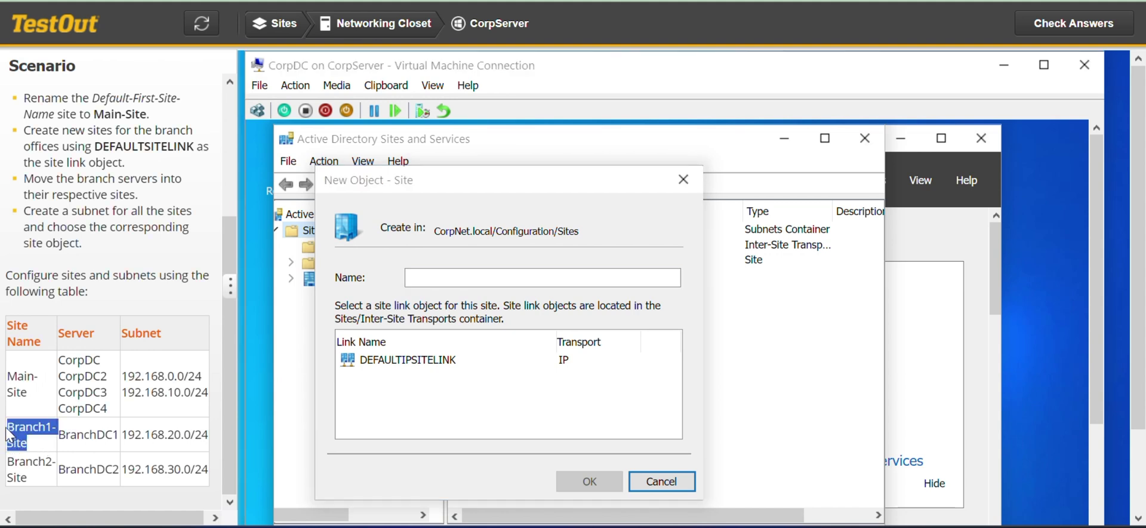
key("ctrl+c")
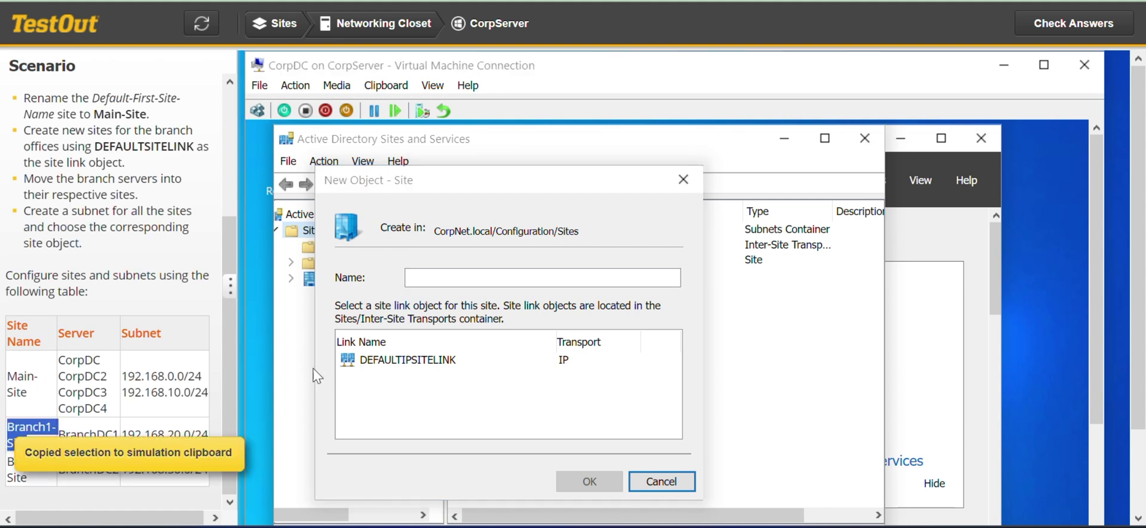
left_click(477, 278)
key("ctrl+v")
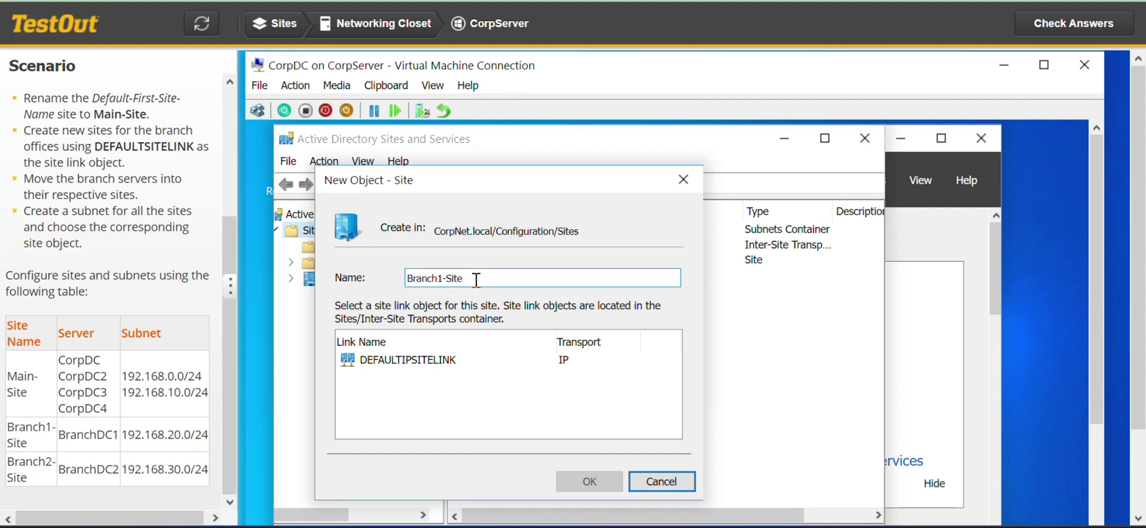
left_click(452, 362)
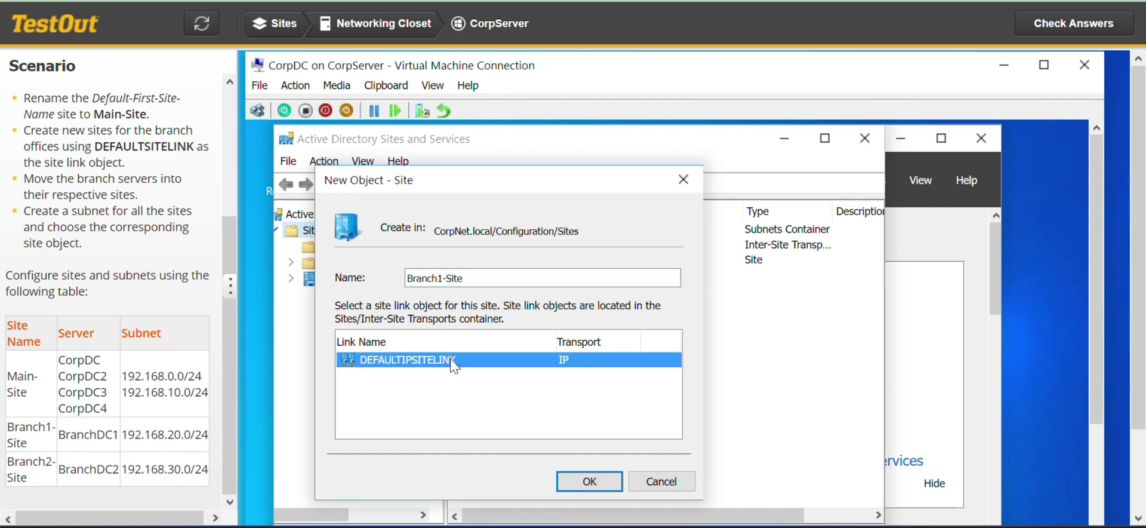
left_click(600, 486)
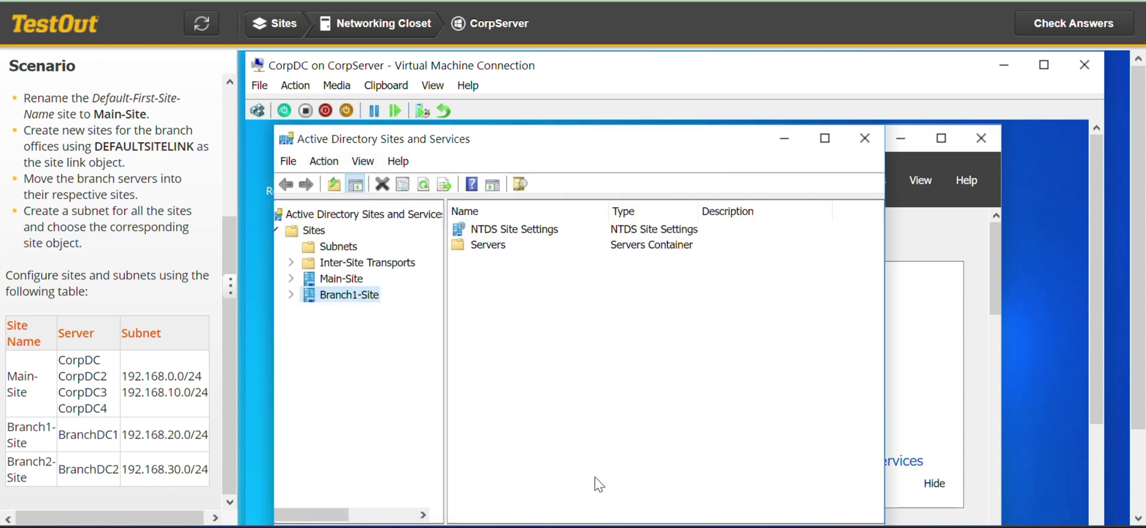
- Create site Branch2-Site on DEFAULTIPSITELINK, then expand Main-Site's Servers folder
right_click(314, 231)
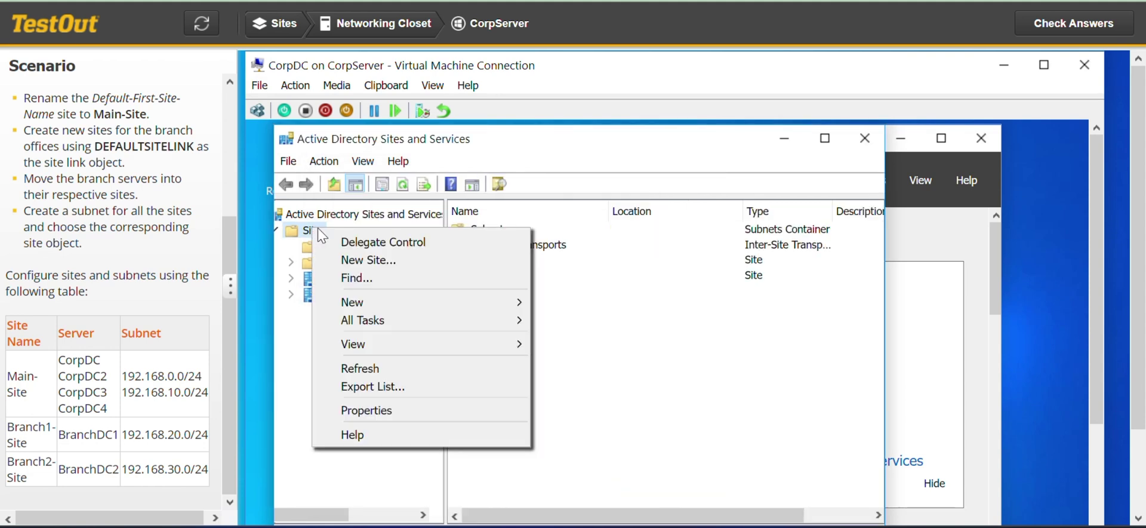
left_click(426, 263)
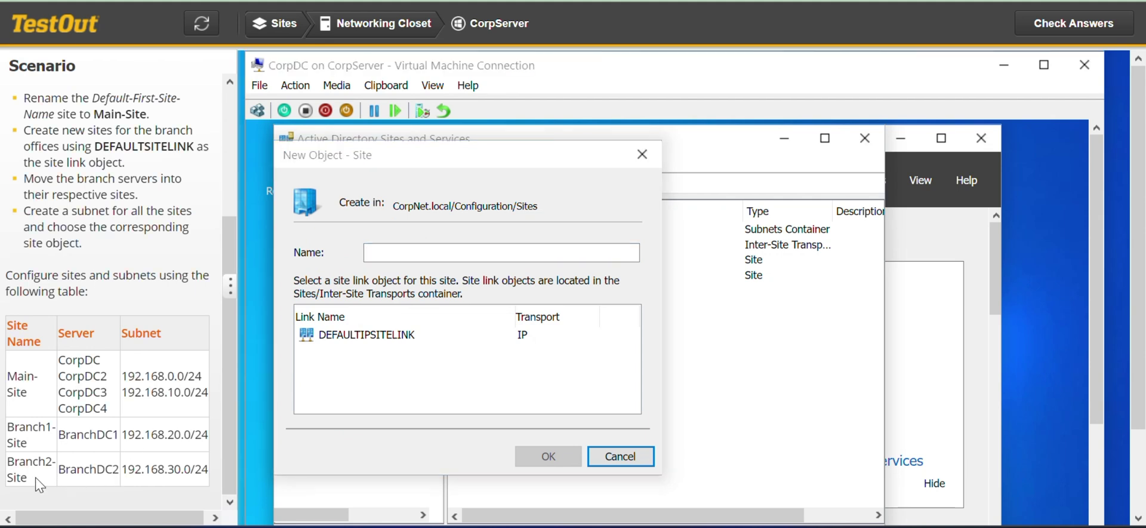
left_click_drag(37, 482, 8, 463)
left_click(454, 253)
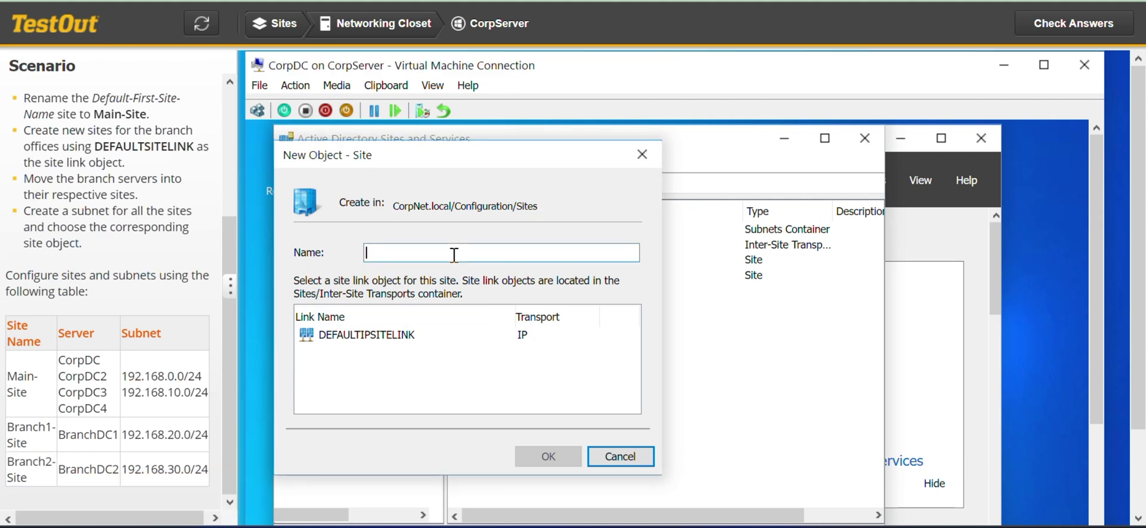
key("ctrl+v")
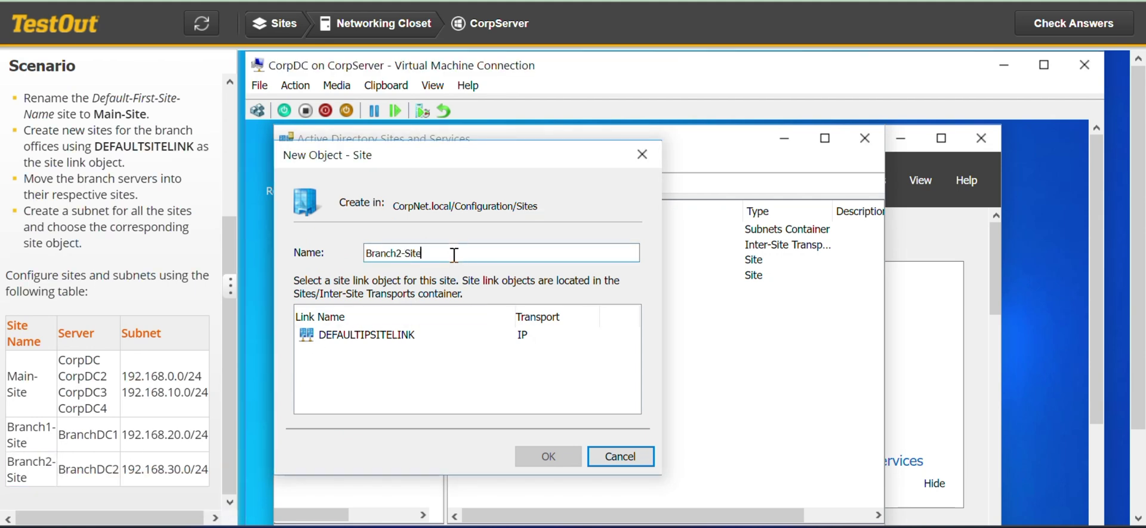
left_click(400, 334)
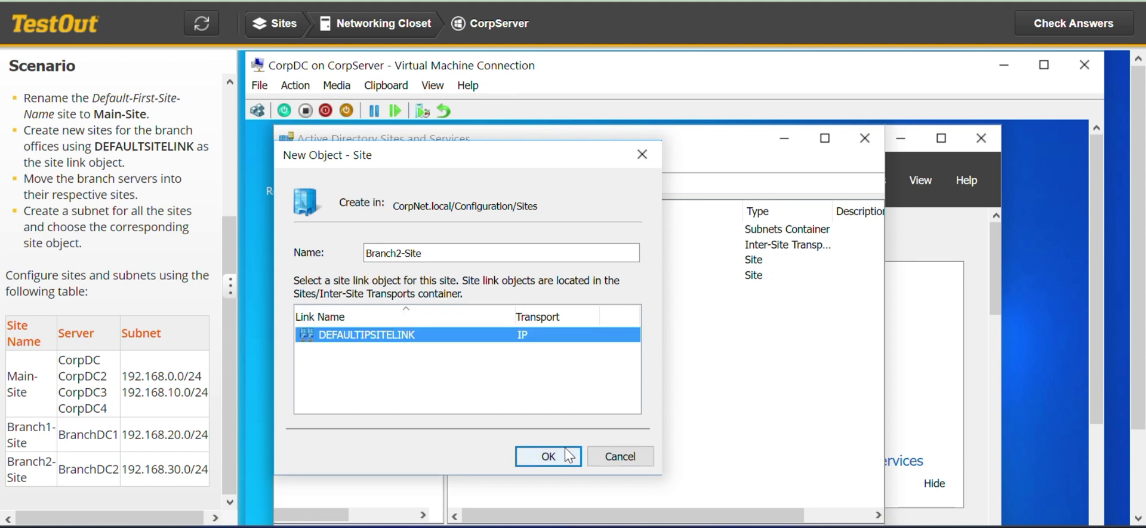
left_click(561, 467)
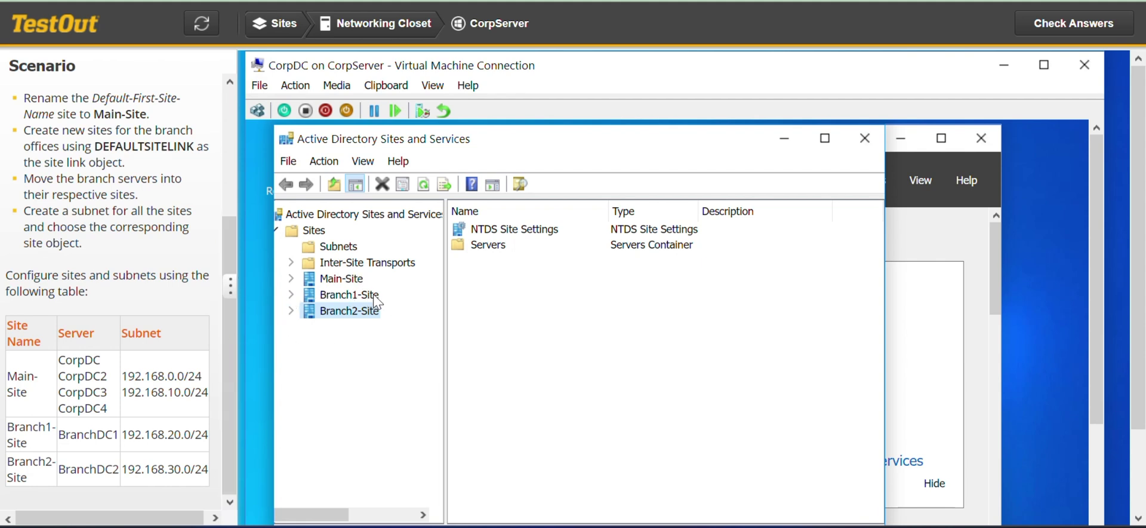
left_click(292, 278)
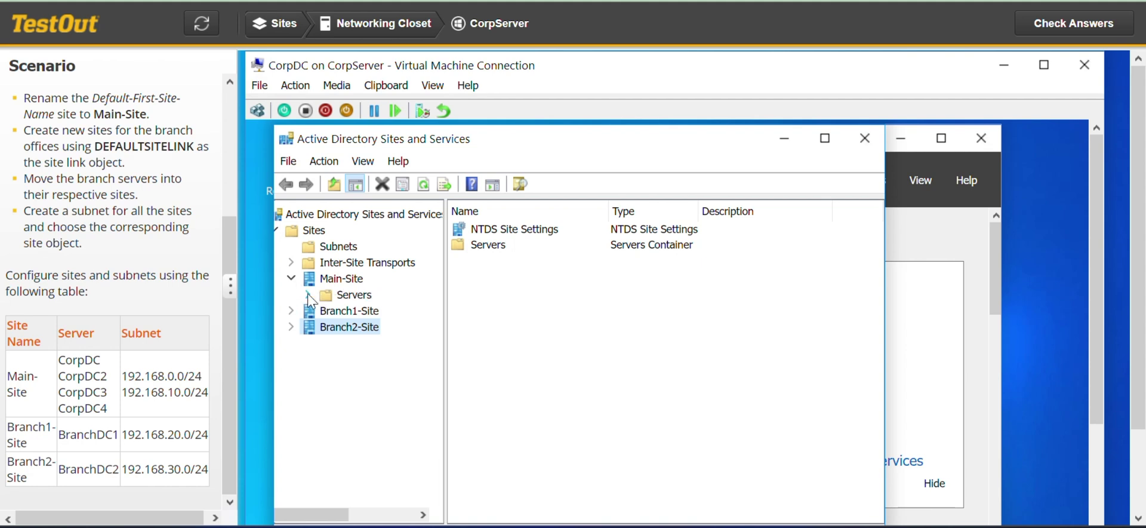
left_click(308, 295)
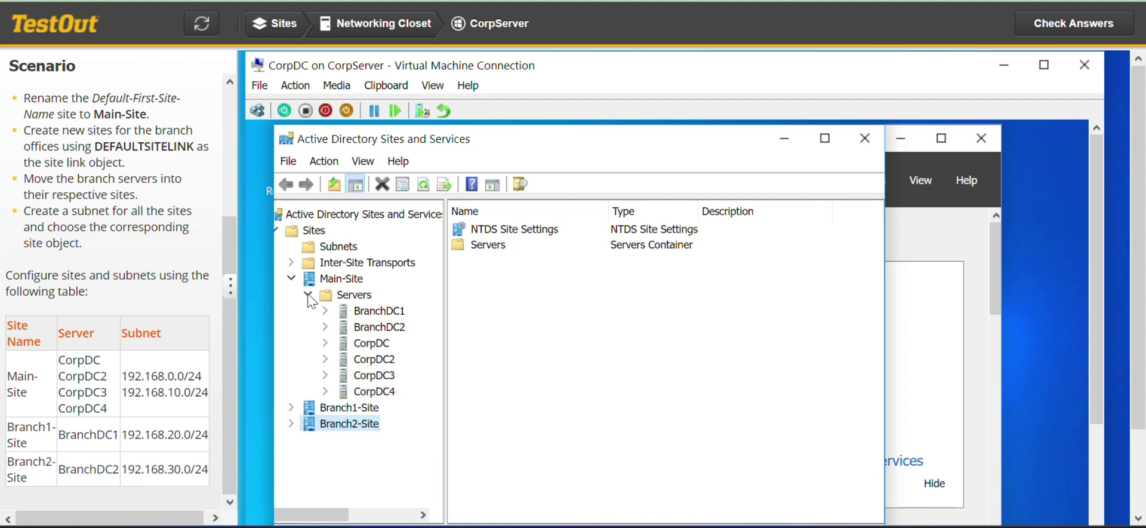
- Move BranchDC1 from Main-Site's Servers folder into Branch1-Site
right_click(379, 314)
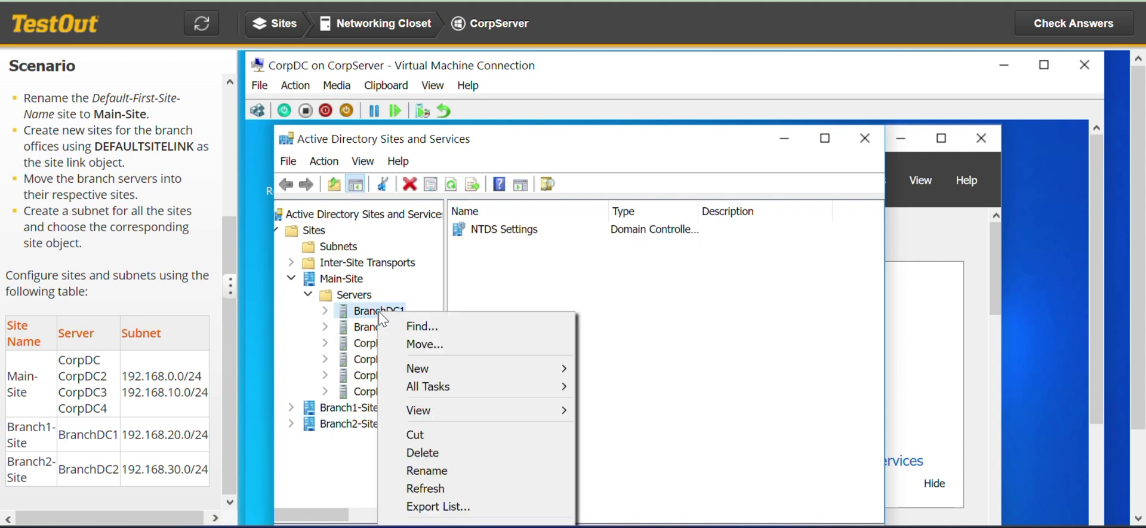
left_click(425, 344)
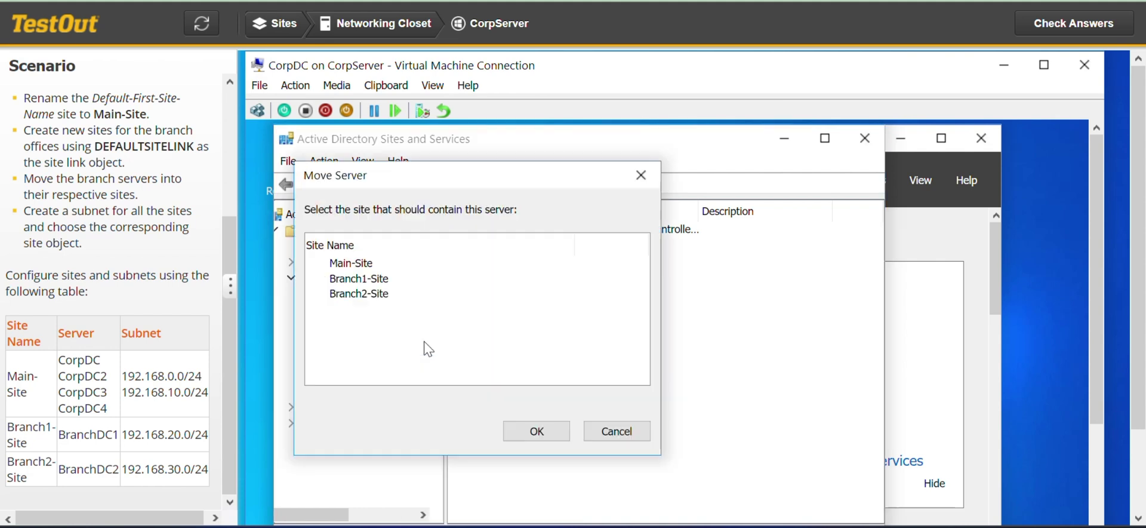
left_click(371, 281)
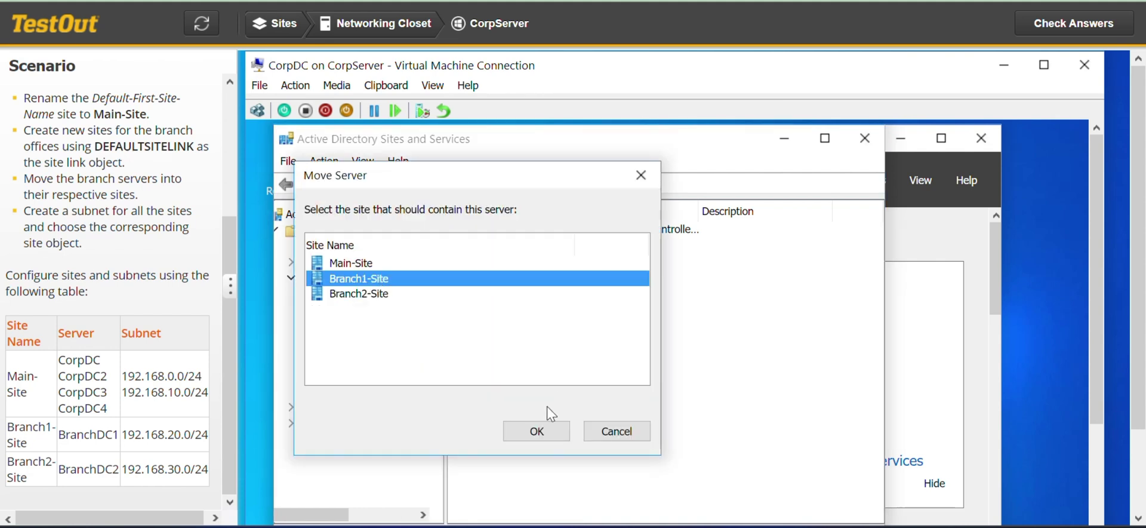
left_click(554, 434)
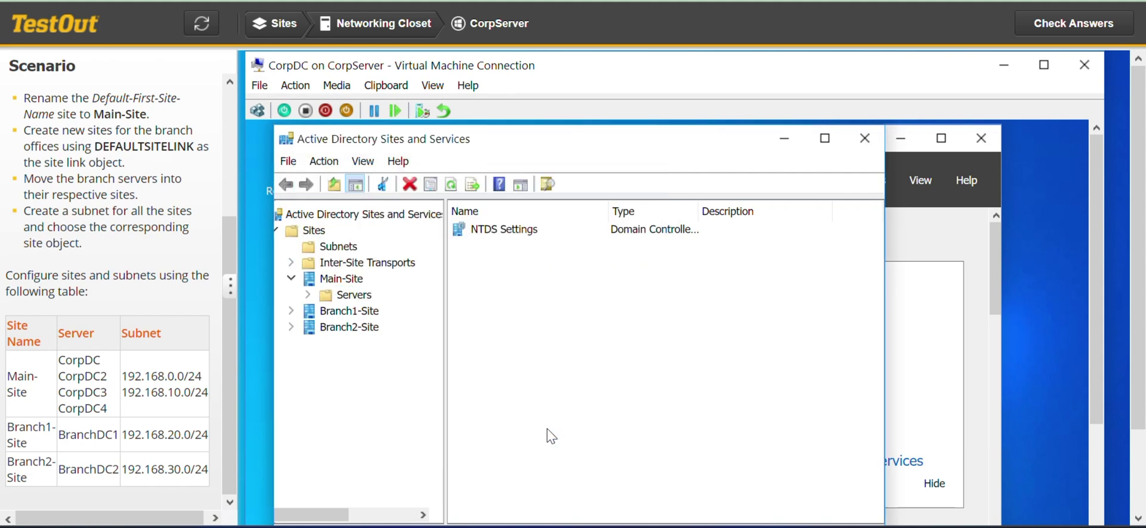
- Move BranchDC2 from Main-Site's Servers folder to Branch2-Site
left_click(308, 294)
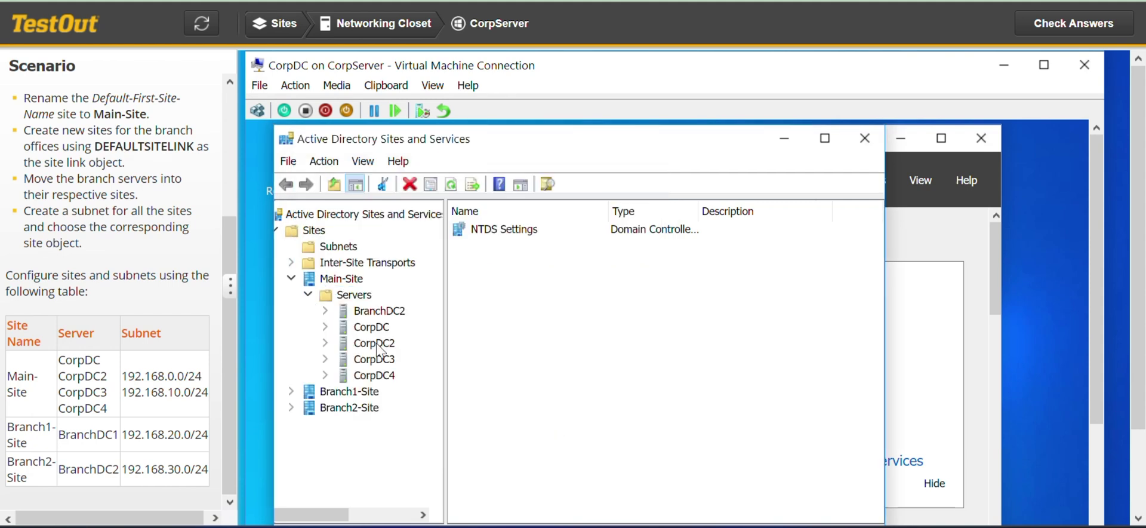
left_click(377, 311)
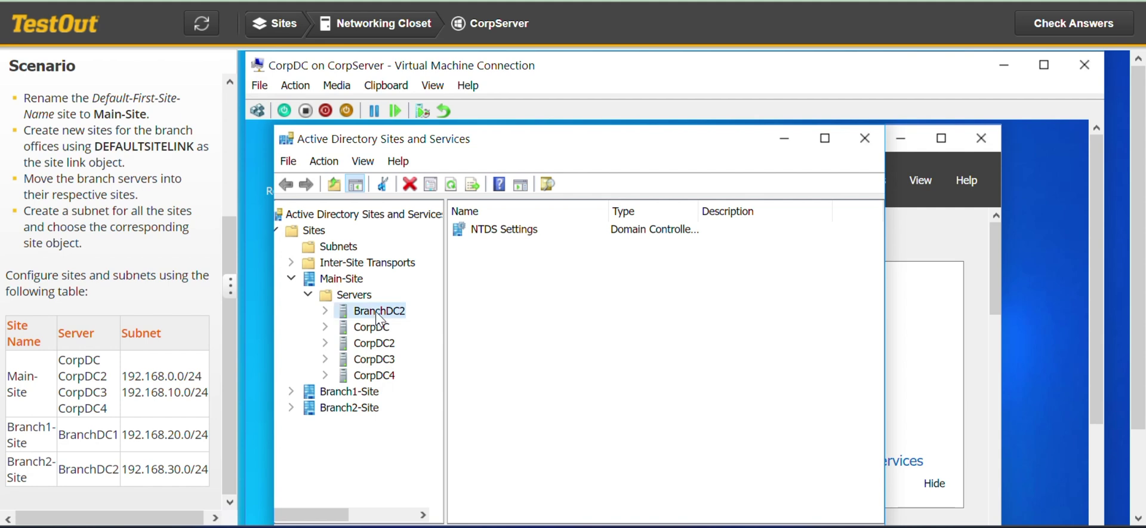
right_click(376, 312)
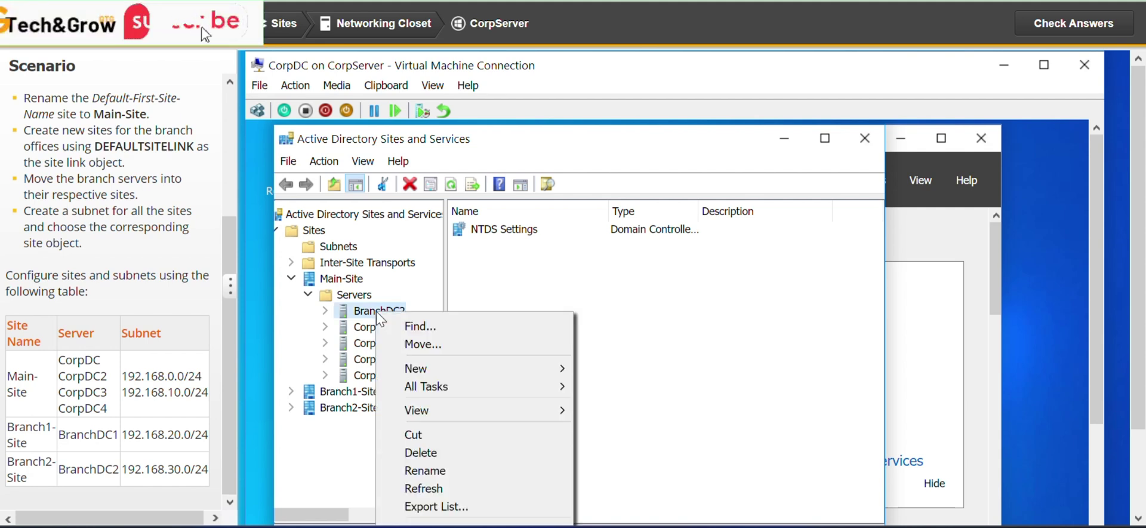
left_click(433, 349)
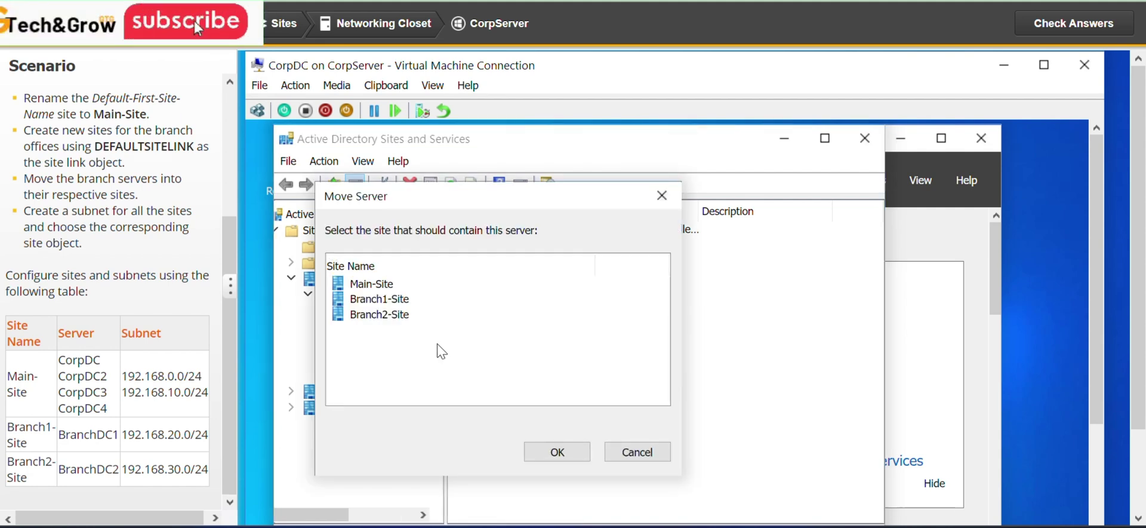
left_click(395, 314)
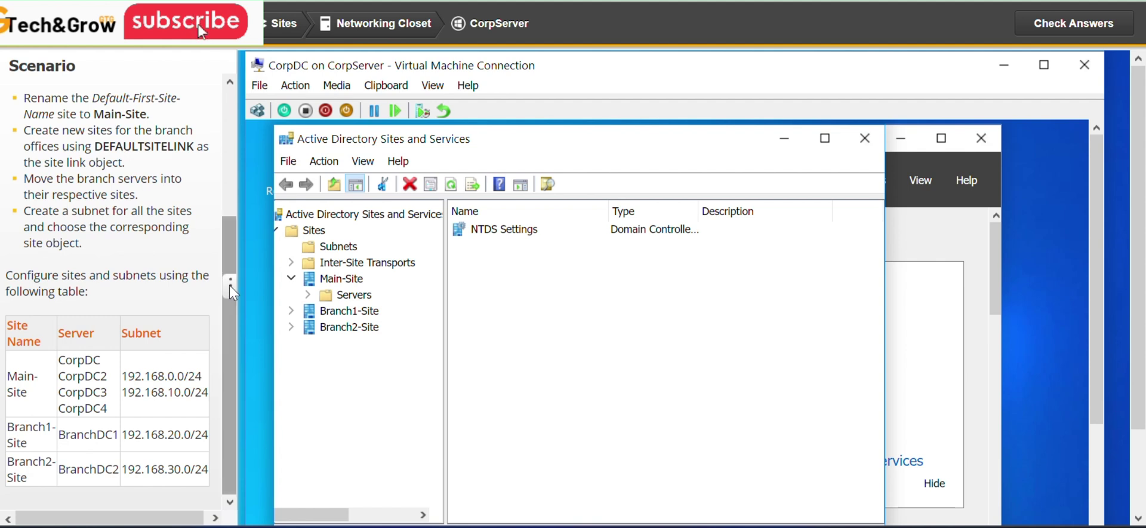
- Create subnet 192.168.0.0/24, pasted from the task table, and assign it to Main-Site
left_click(337, 246)
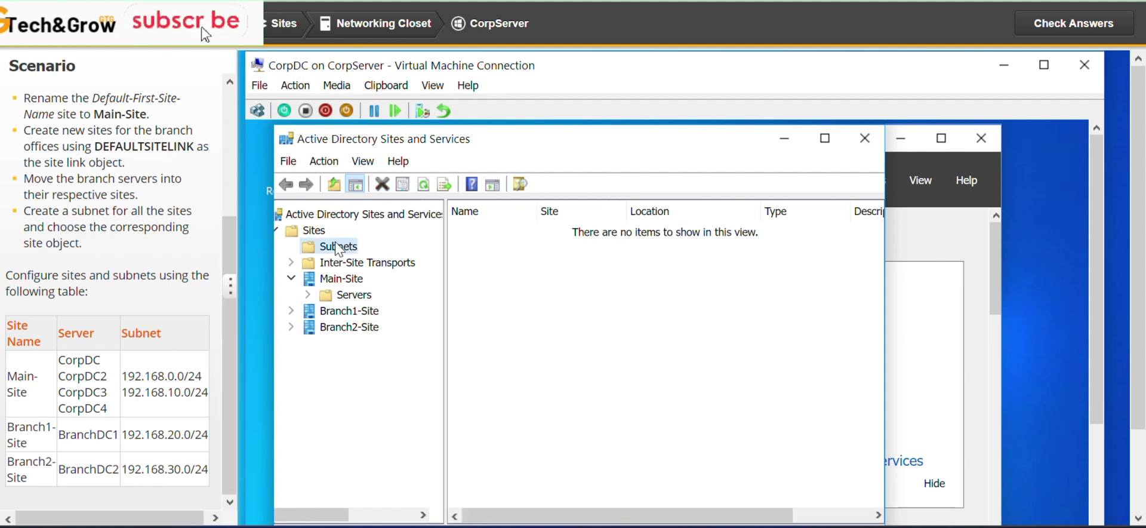
right_click(337, 247)
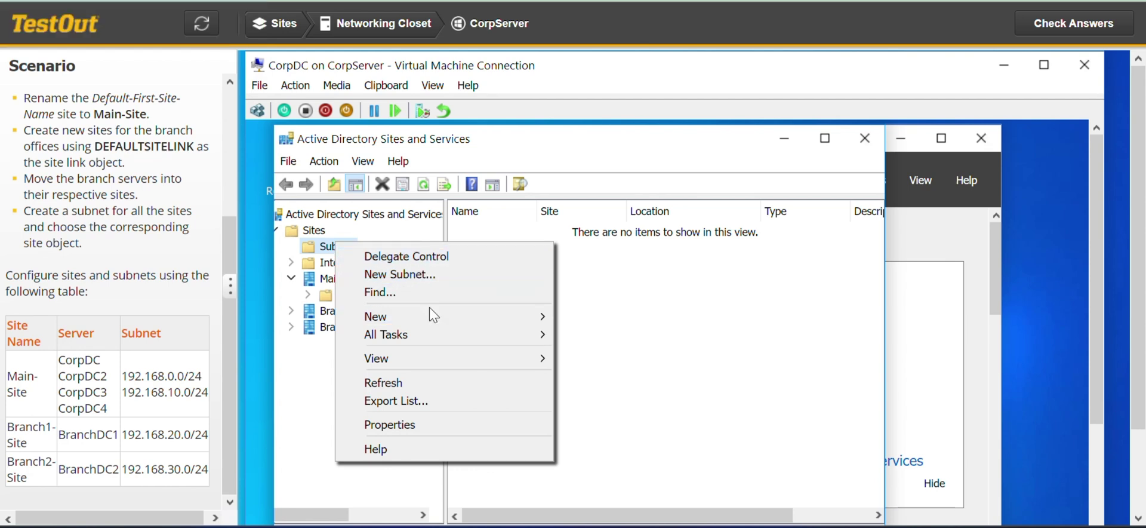
left_click(434, 273)
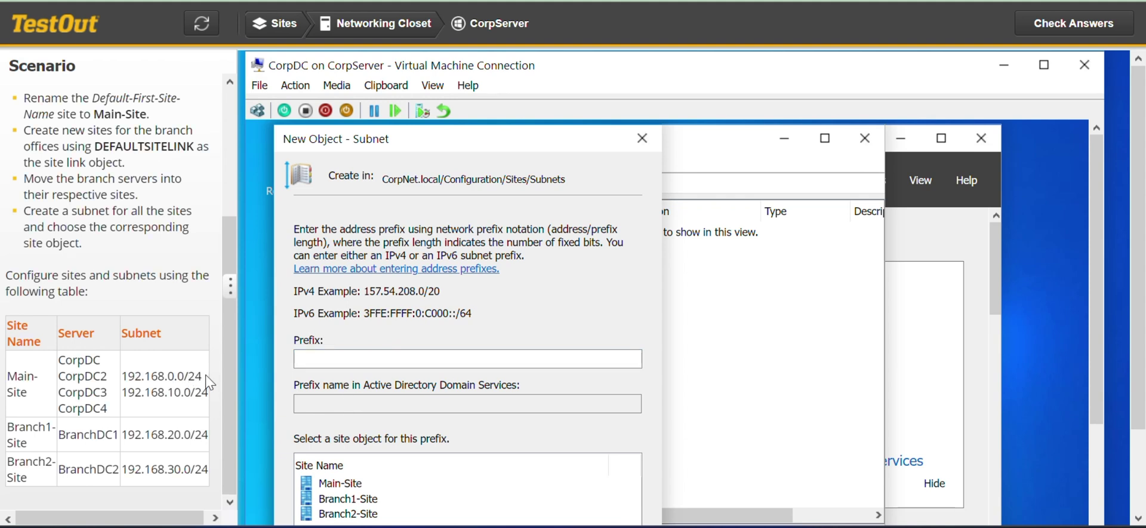
left_click_drag(205, 375, 133, 376)
left_click(360, 359)
key("ctrl+v")
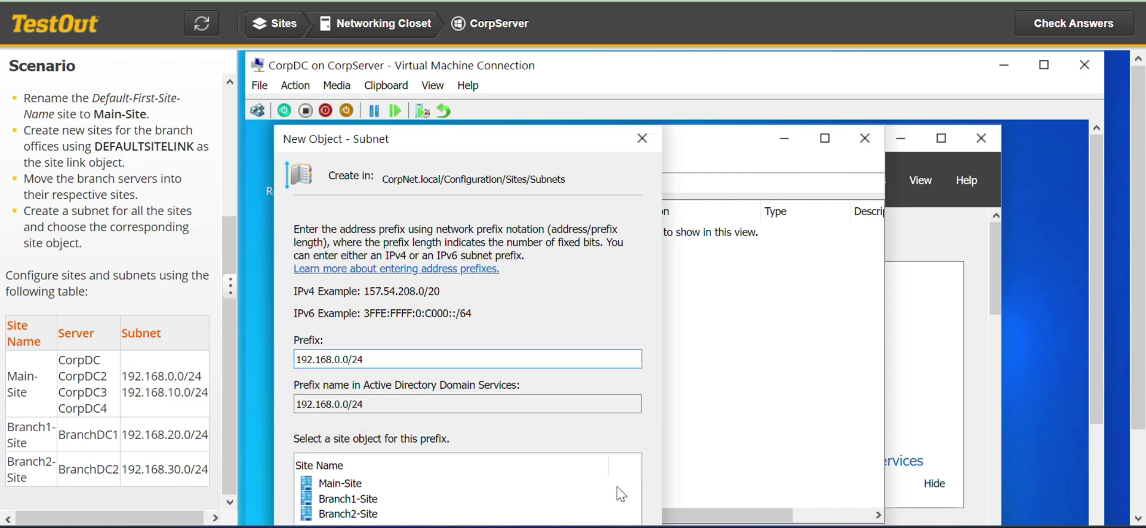
left_click(357, 487)
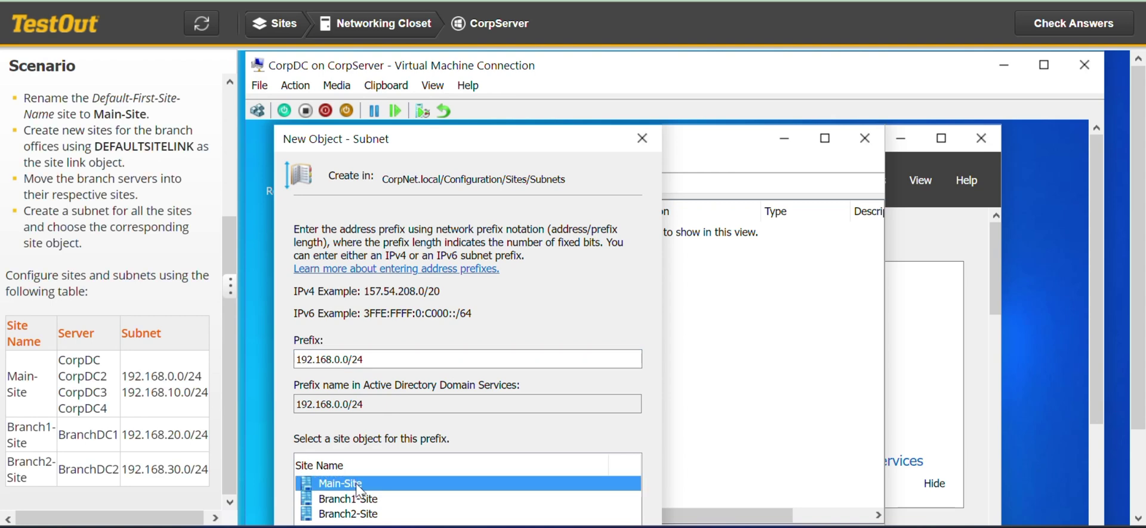
scroll(1098, 325, "down", 2)
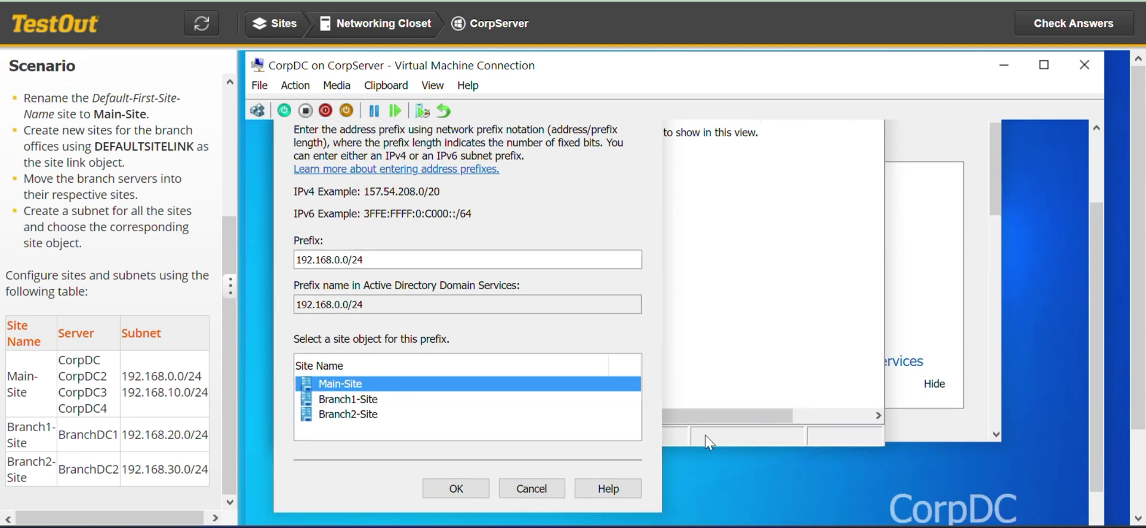
left_click(468, 487)
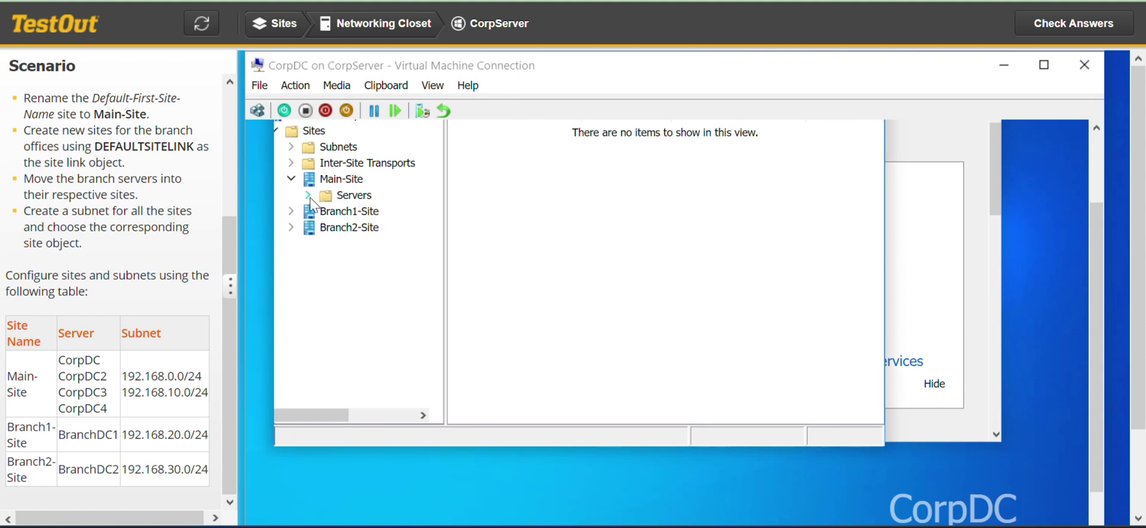
- Create subnet 192.168.10.0/24 with its prefix pasted from the scenario table, assigned to Main-Site
right_click(321, 154)
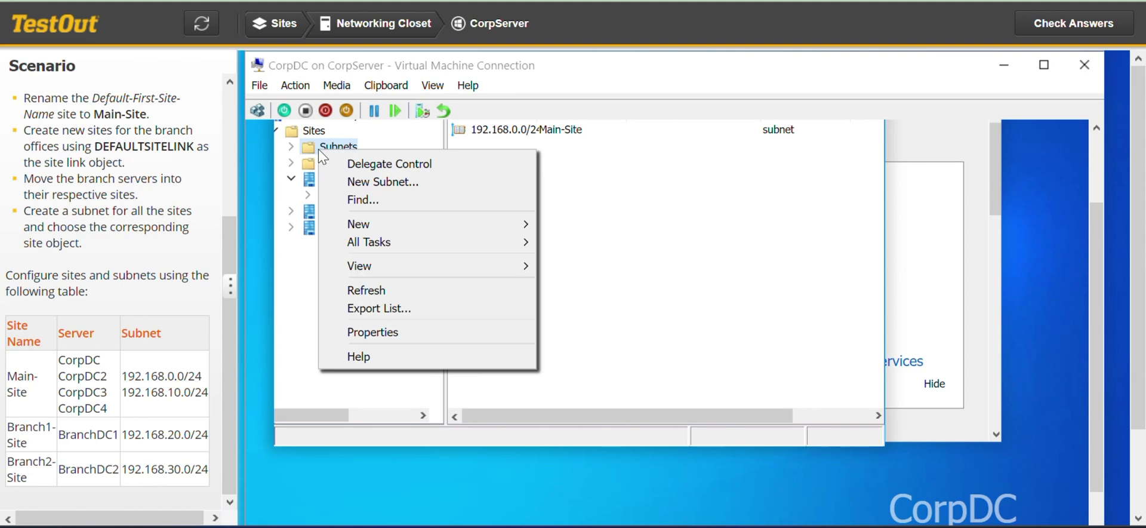
left_click(400, 181)
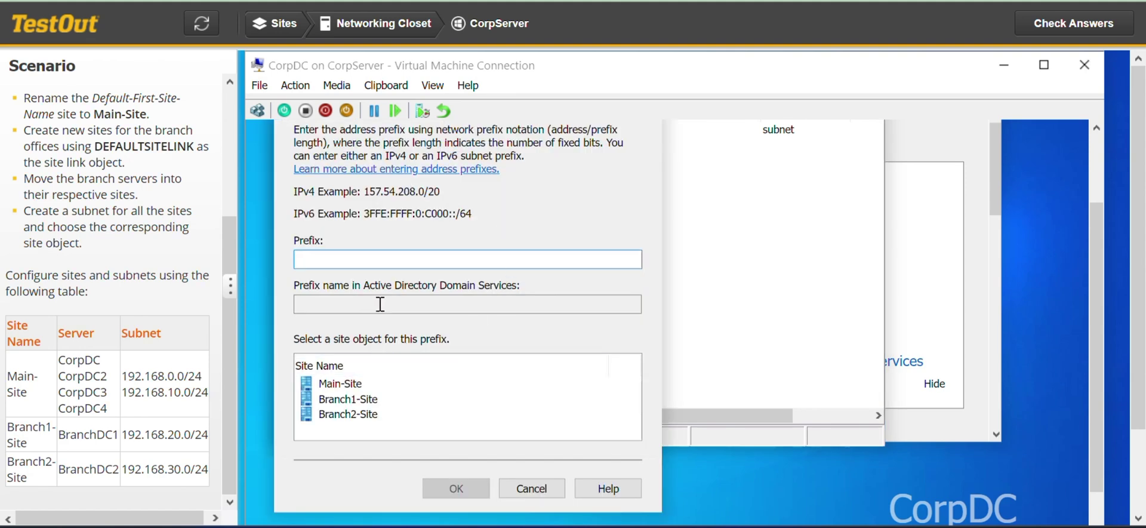
left_click_drag(208, 392, 125, 400)
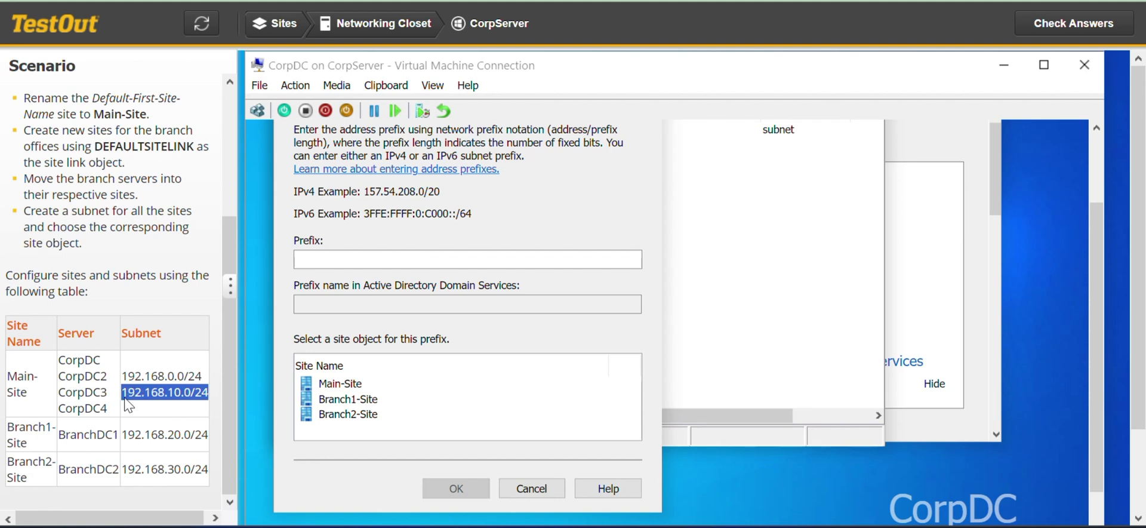
left_click(406, 259)
key("ctrl+v")
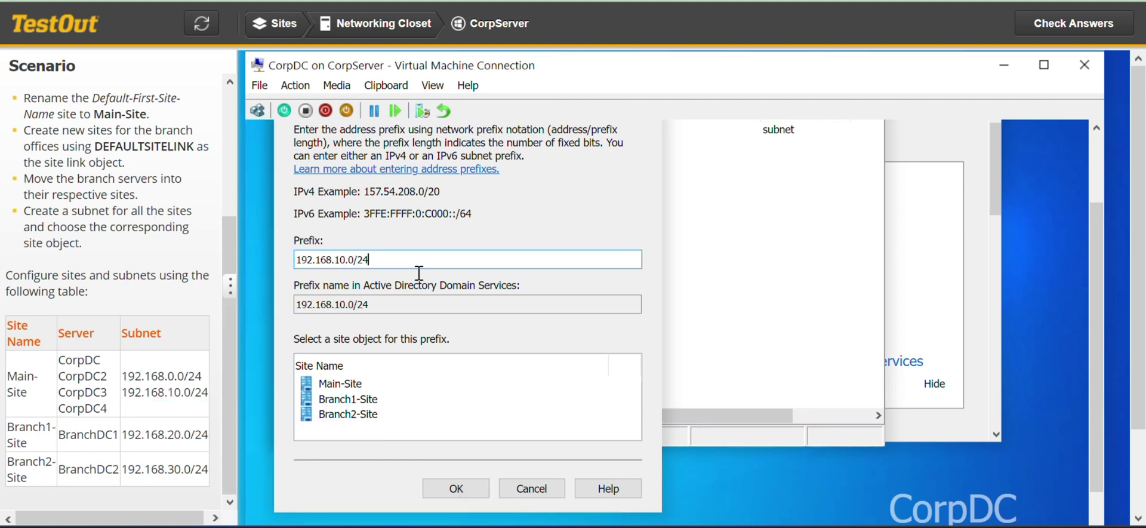
left_click(348, 388)
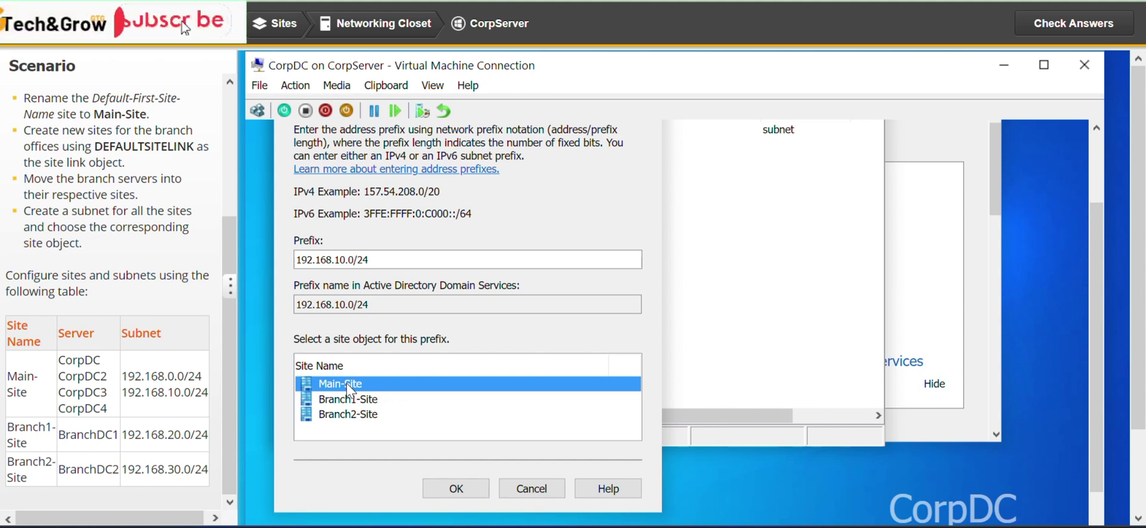
left_click(470, 490)
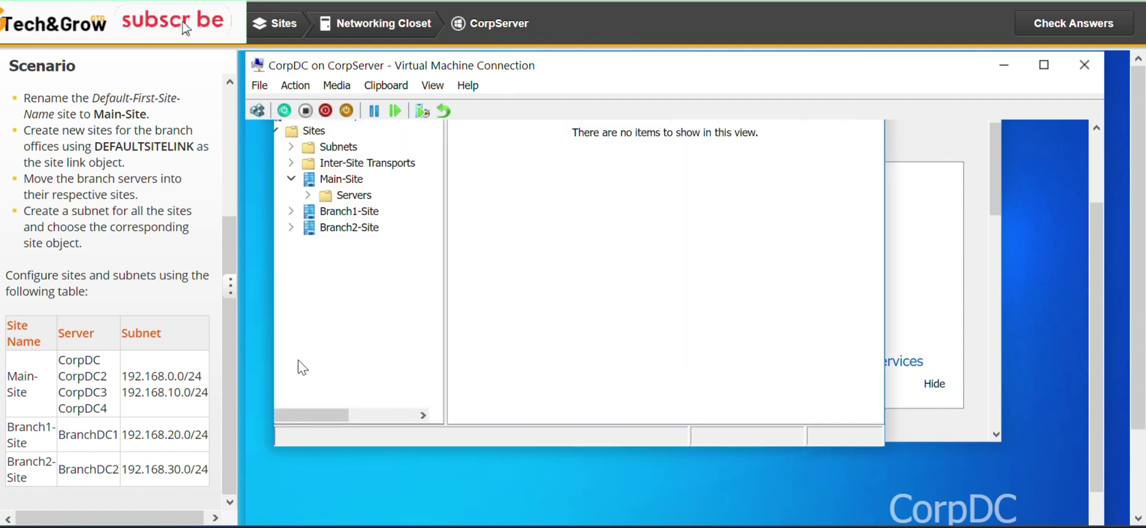
- Add a new subnet with prefix 192.168.20.0/24, copied from the task table, linked to Branch1-Site
left_click(348, 145)
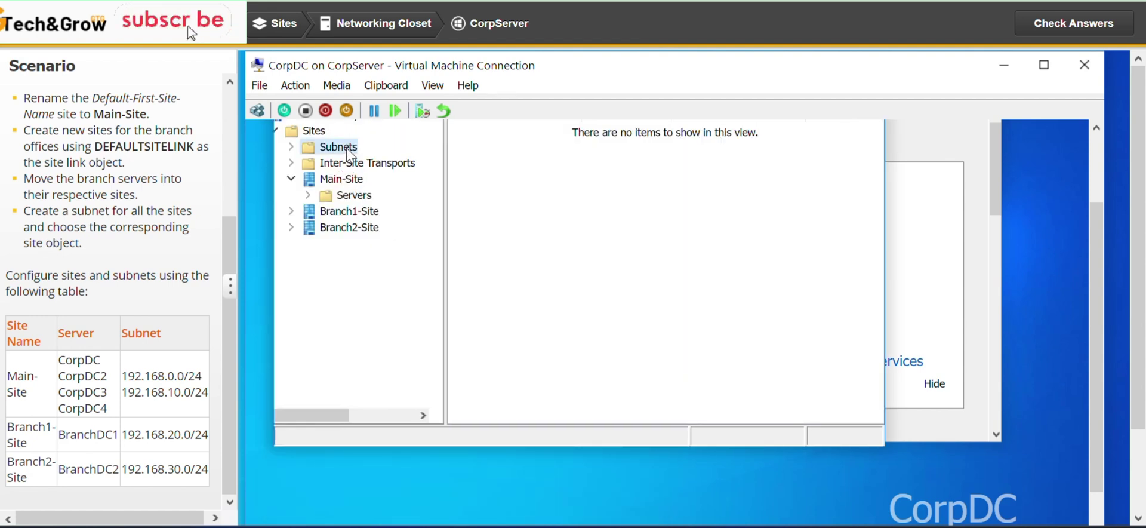
right_click(346, 146)
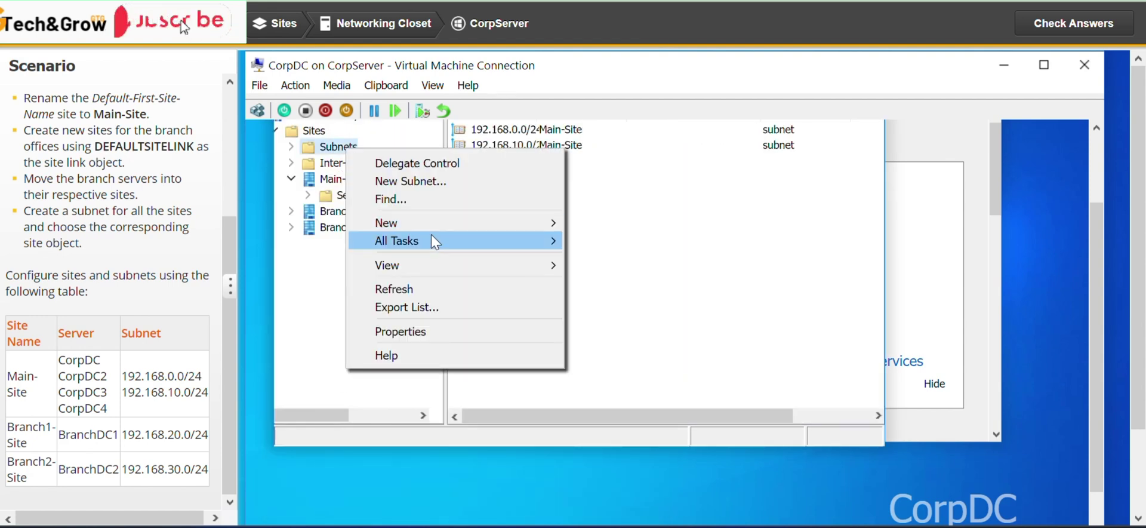
left_click(453, 182)
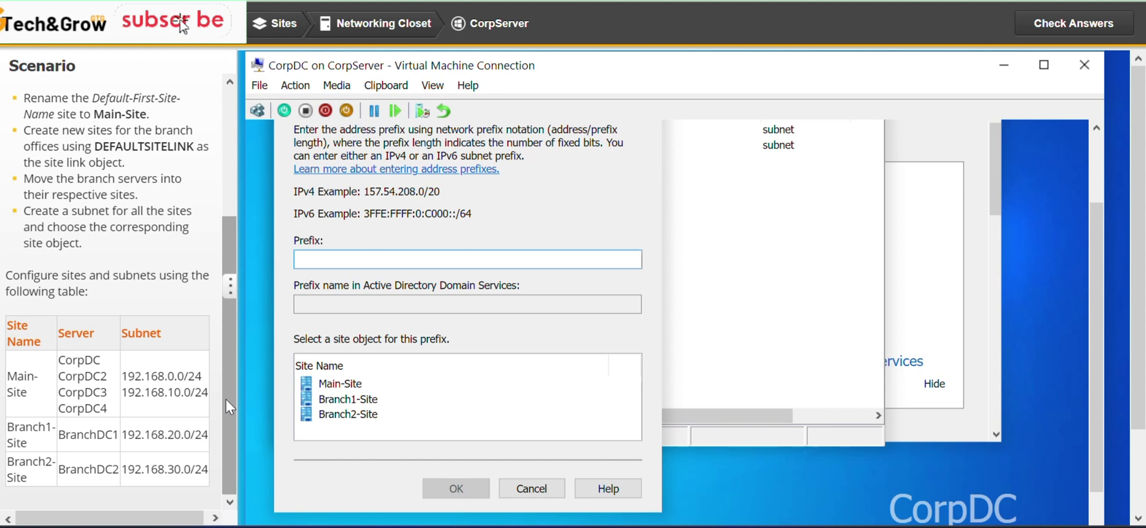
left_click_drag(209, 434, 123, 436)
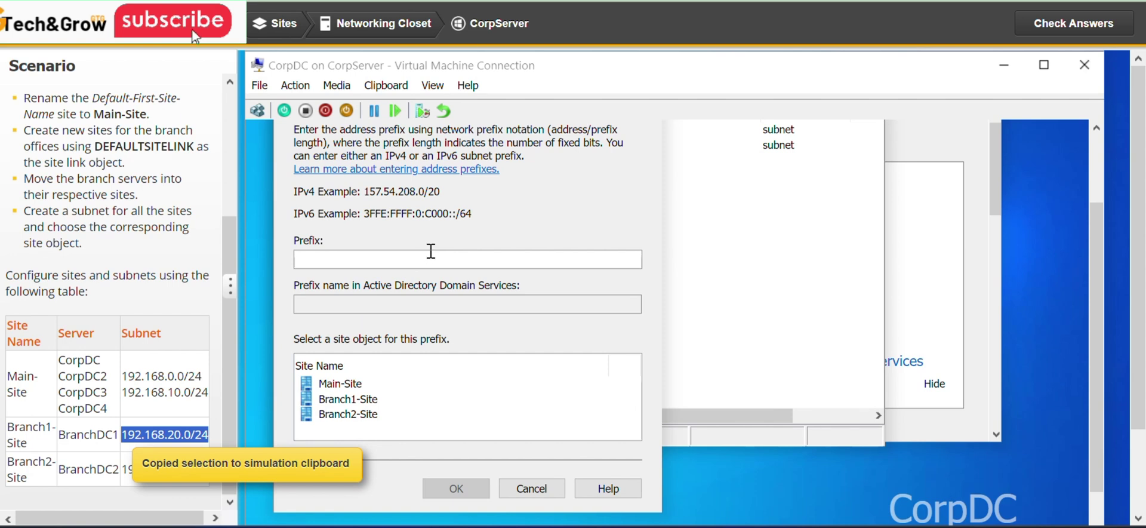
left_click(431, 251)
key("ctrl+v")
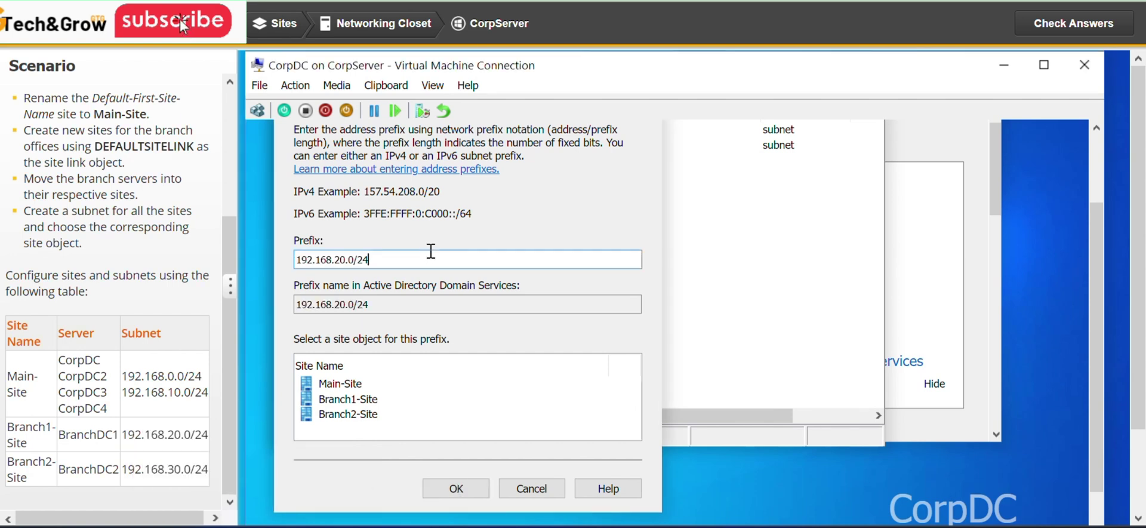
left_click(355, 401)
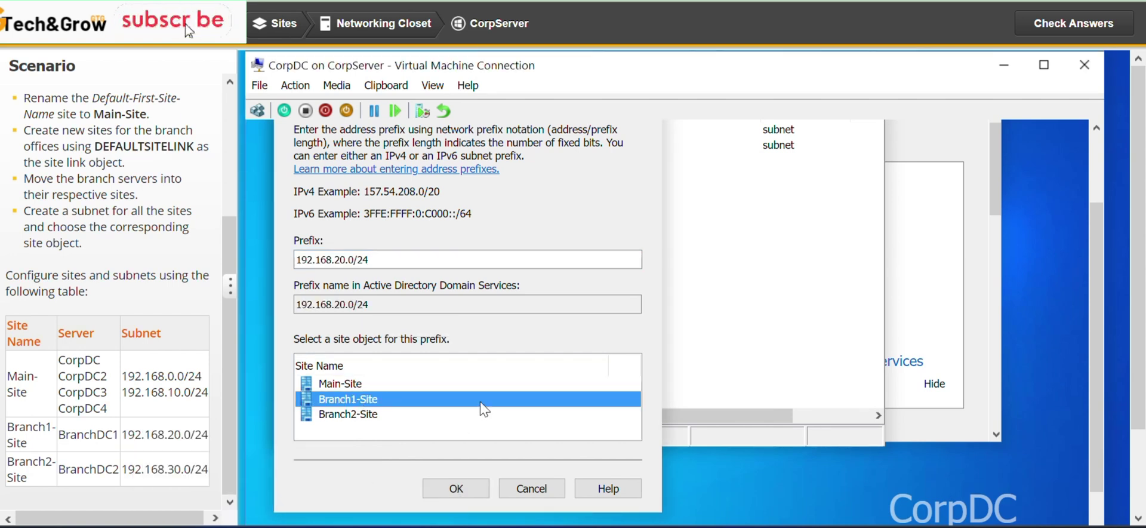
left_click(468, 495)
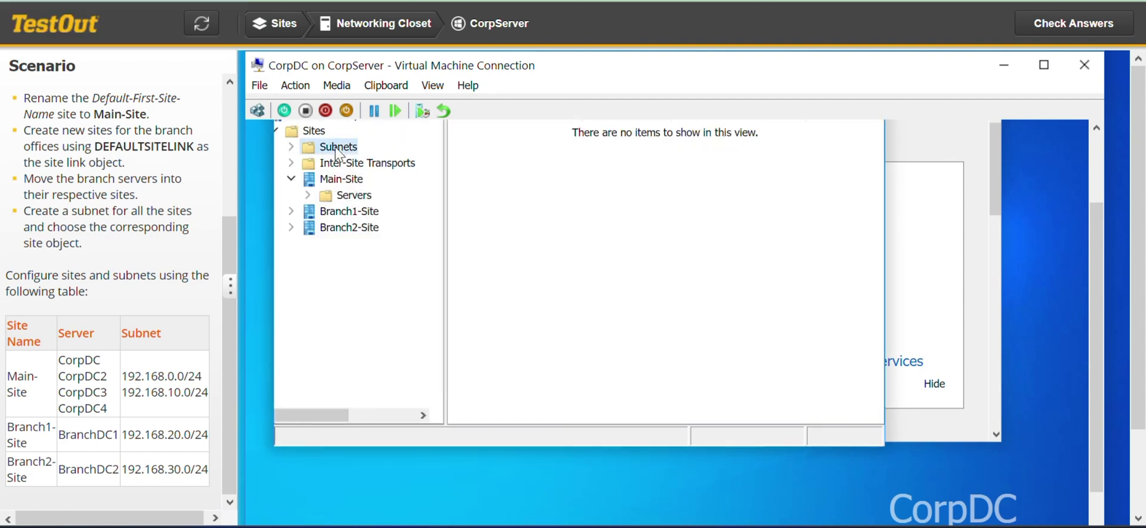
- Add the final subnet with prefix 192.168.30.0/24, copied from the task table, linked to Branch2-Site
left_click(337, 150)
right_click(337, 151)
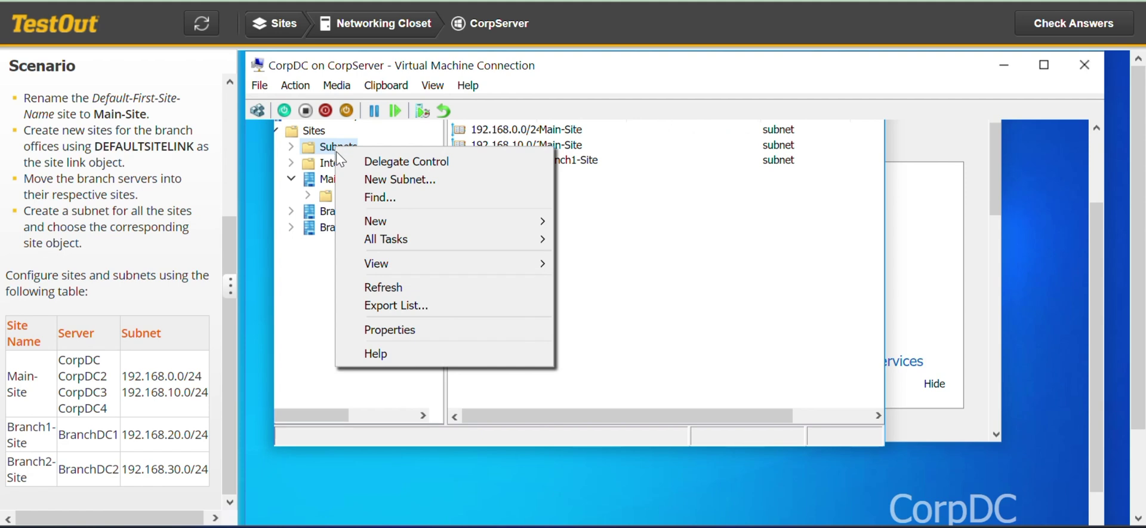
left_click(428, 178)
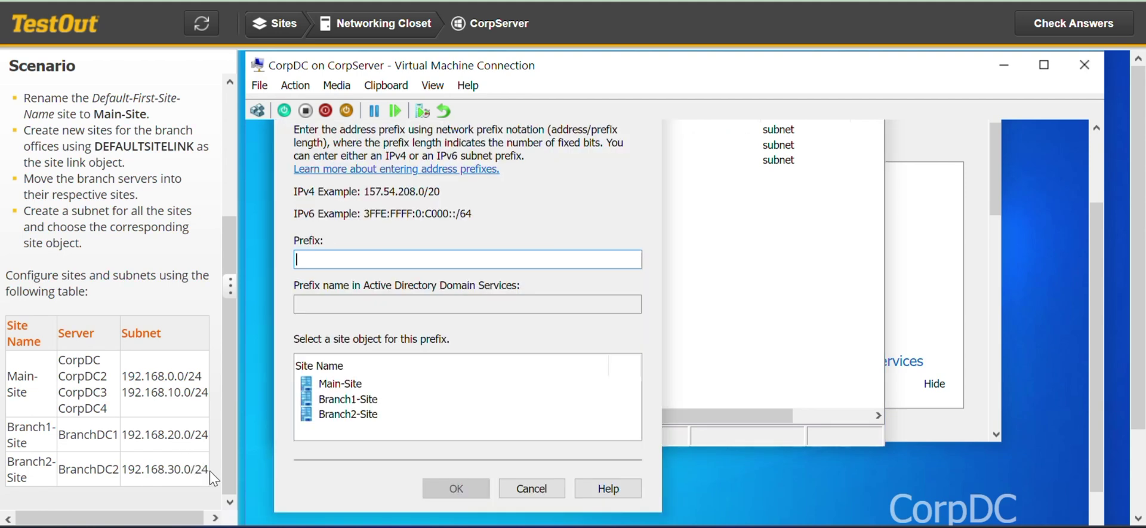
left_click_drag(212, 477, 122, 471)
left_click(386, 258)
key("ctrl+v")
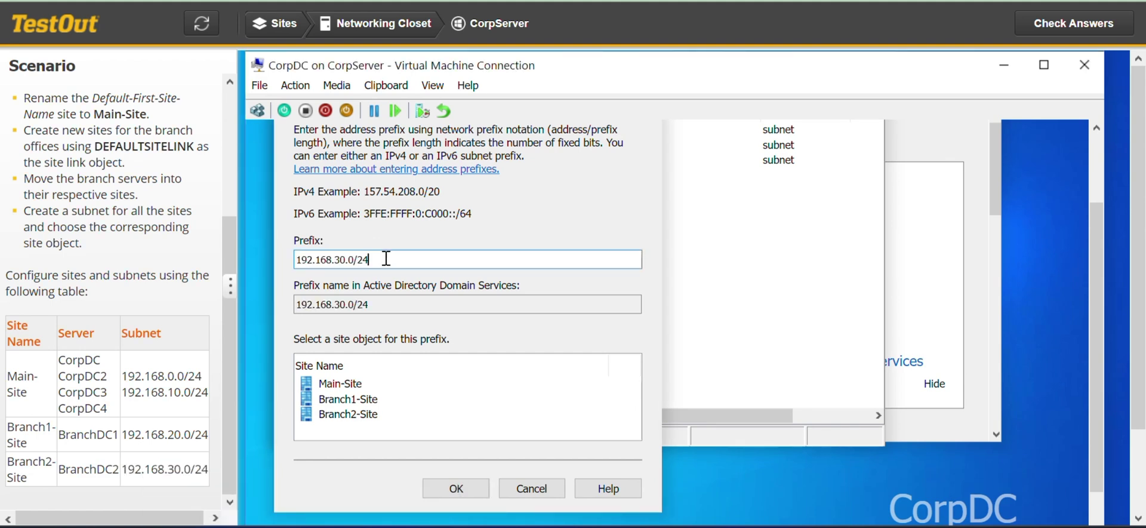
left_click(367, 414)
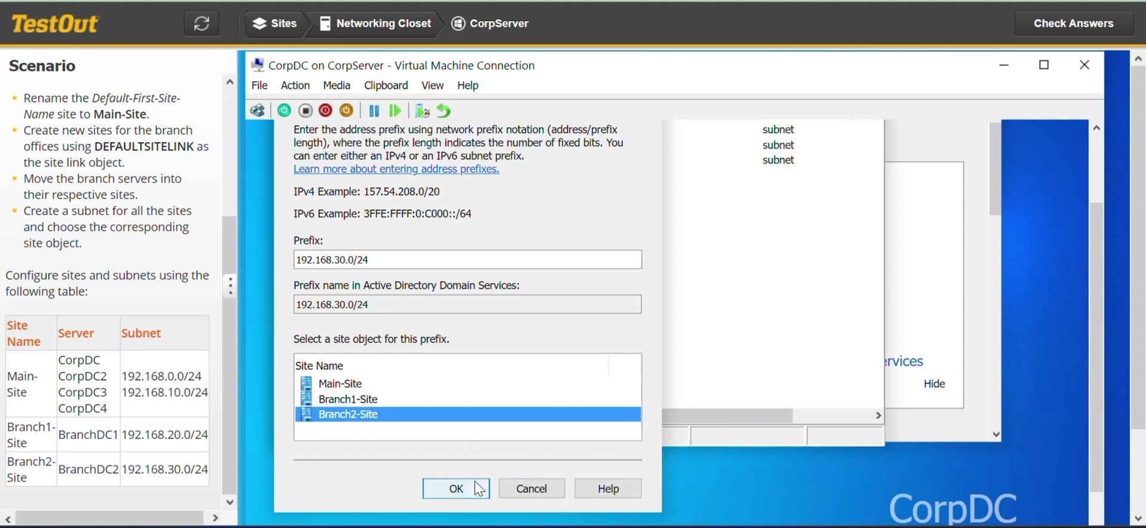
left_click(456, 488)
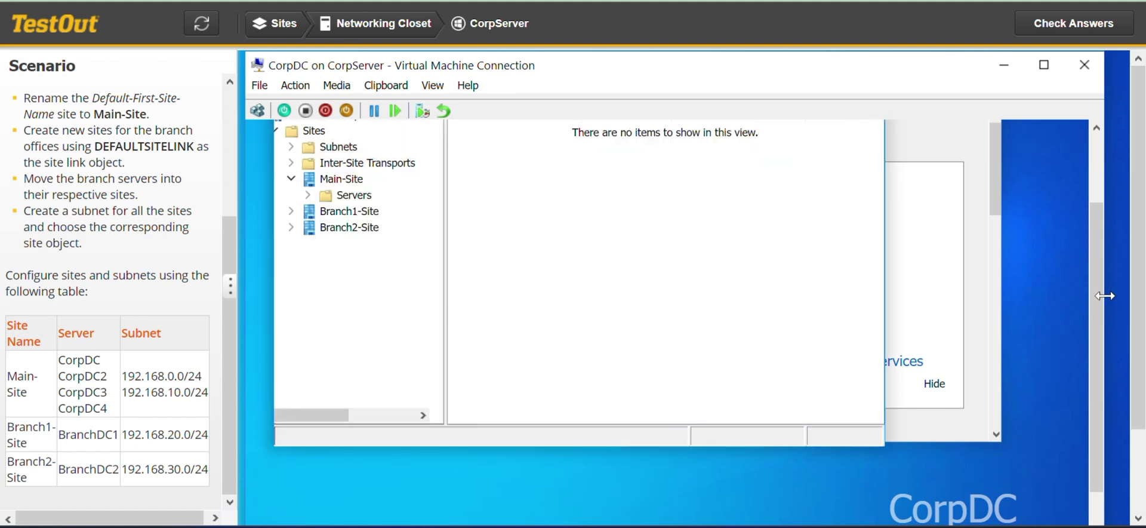
- Run Check Answers and review the lab score of 8/8 (100%)
scroll(1098, 298, "up", 2)
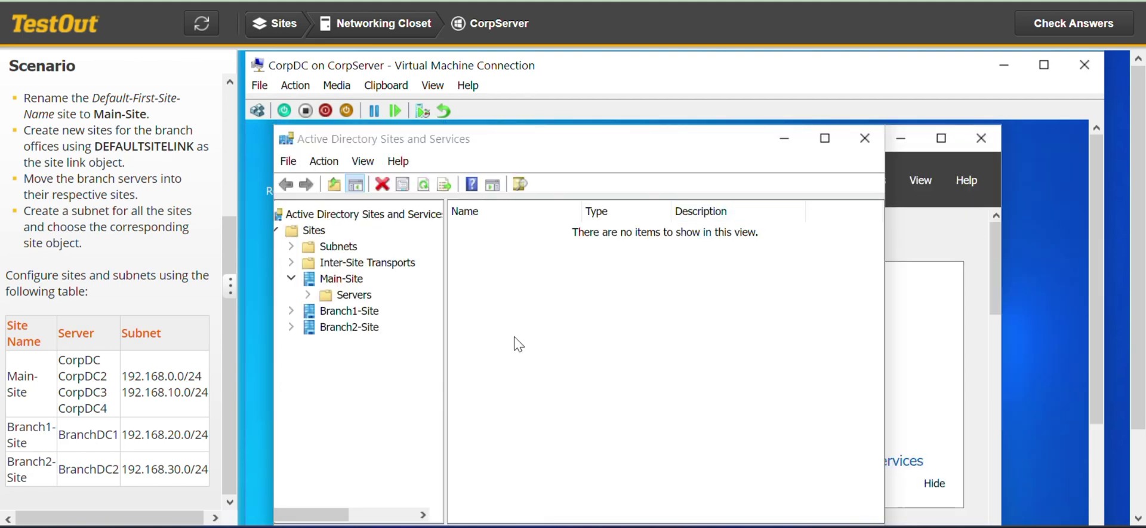
left_click(1054, 27)
mouse_move(854, 185)
left_mouse_down()
mouse_move(872, 248)
mouse_move(861, 171)
left_mouse_up()
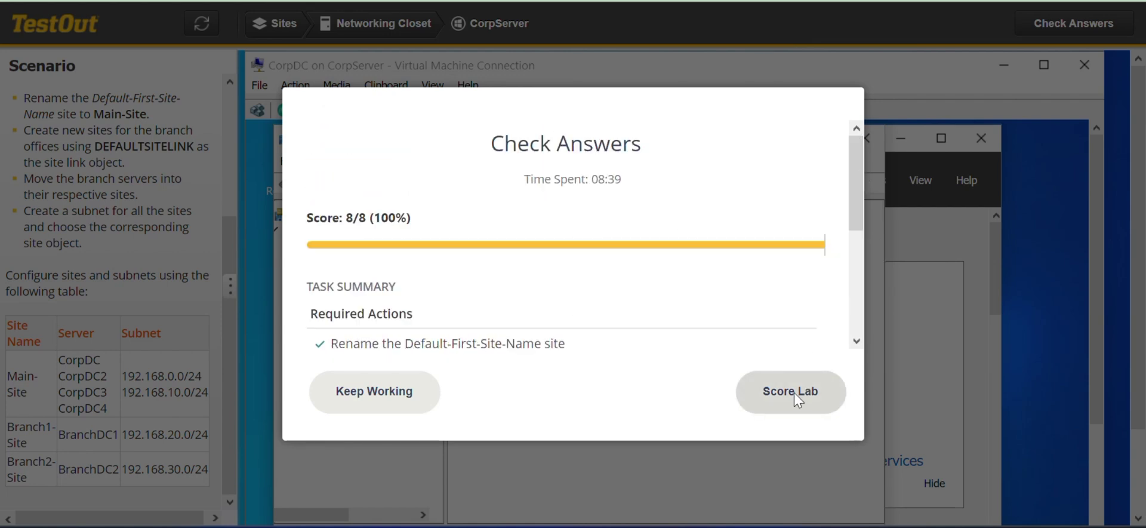